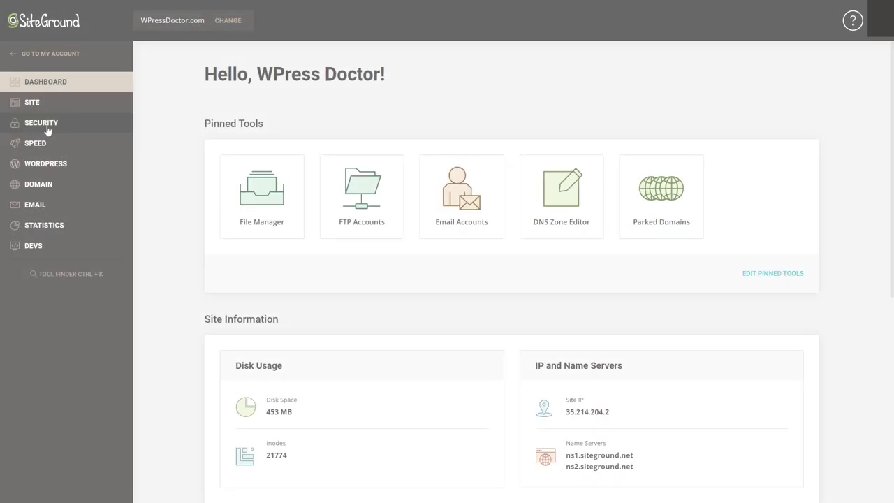
# Show the Restore options for the 10/02/2022 backup under Security > Backups.
pyautogui.click(45, 125)
pyautogui.click(41, 146)
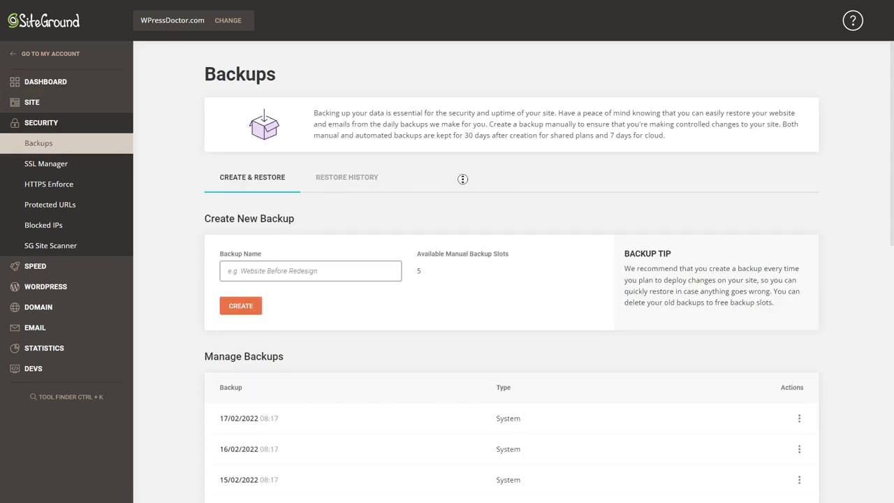
pyautogui.scroll(-10, 462, 180)
pyautogui.click(799, 181)
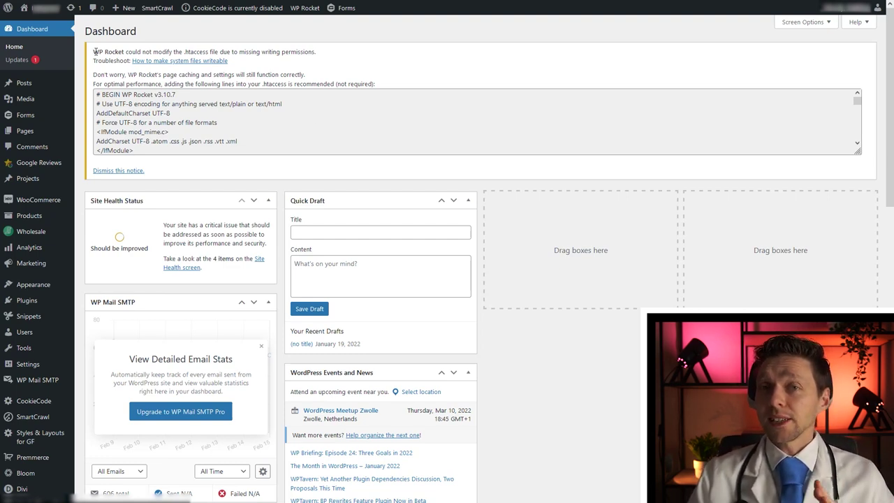
# Select the WP Rocket notice, then open the Updates page, which returns 403 Forbidden.
pyautogui.moveTo(95, 51); pyautogui.dragTo(322, 61)
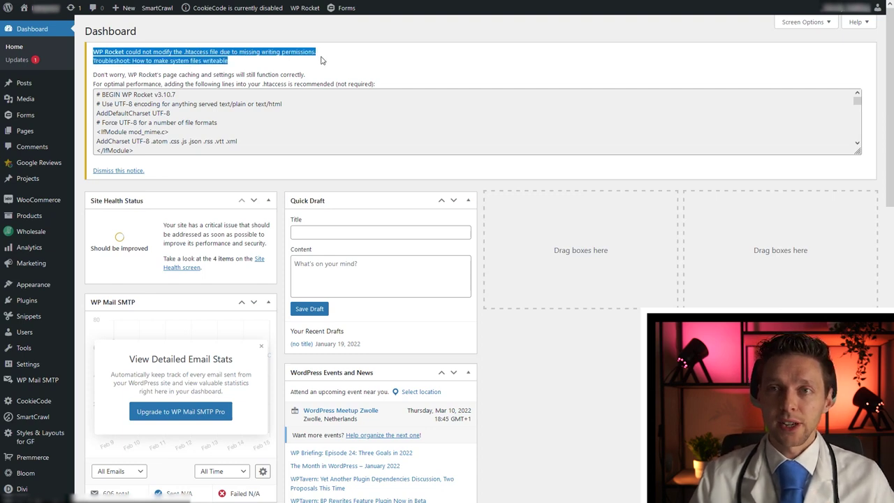
pyautogui.click(321, 60)
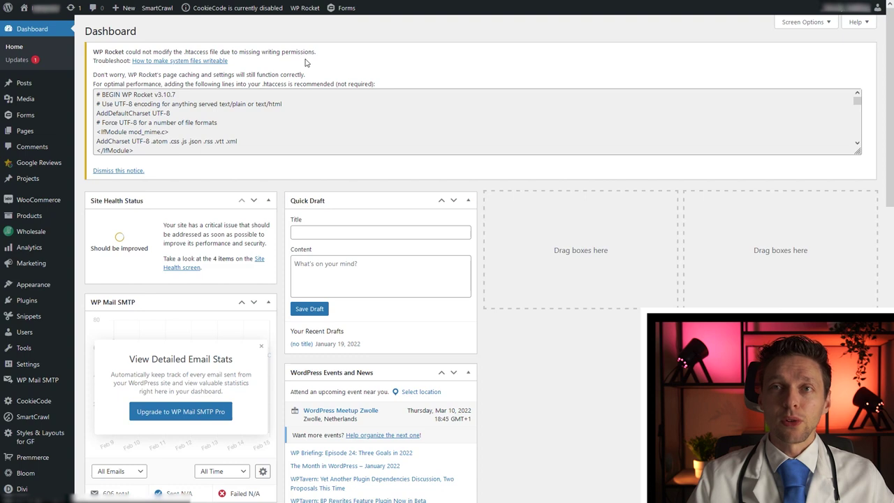
pyautogui.rightClick(79, 9)
pyautogui.click(112, 16)
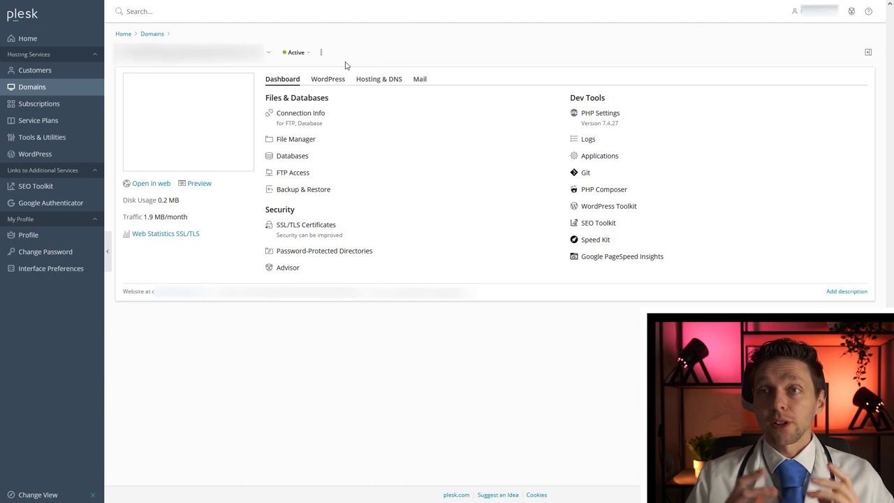
# Open the domain's File Manager and bring up the .htaccess file actions, checking license.txt along the way.
pyautogui.click(304, 144)
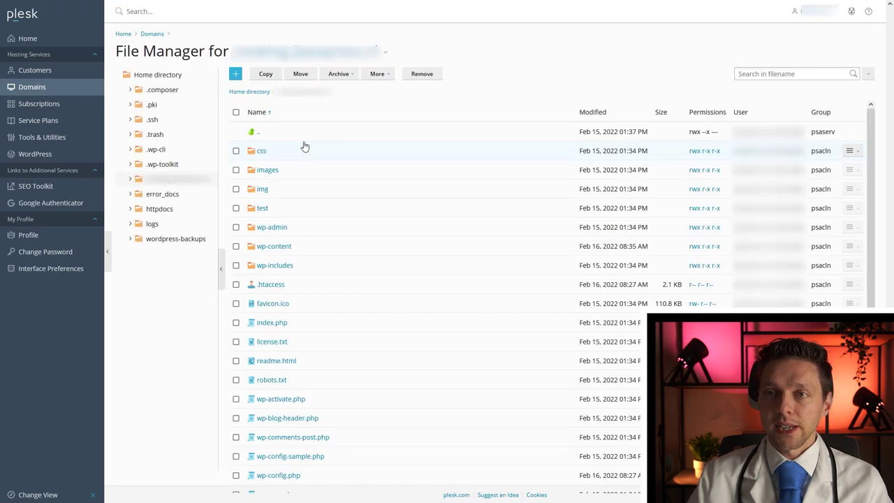
pyautogui.rightClick(294, 287)
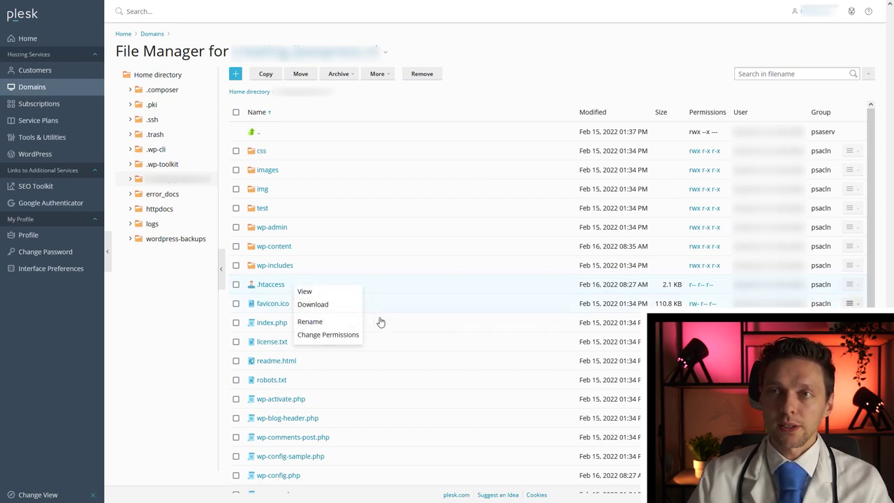
pyautogui.click(382, 349)
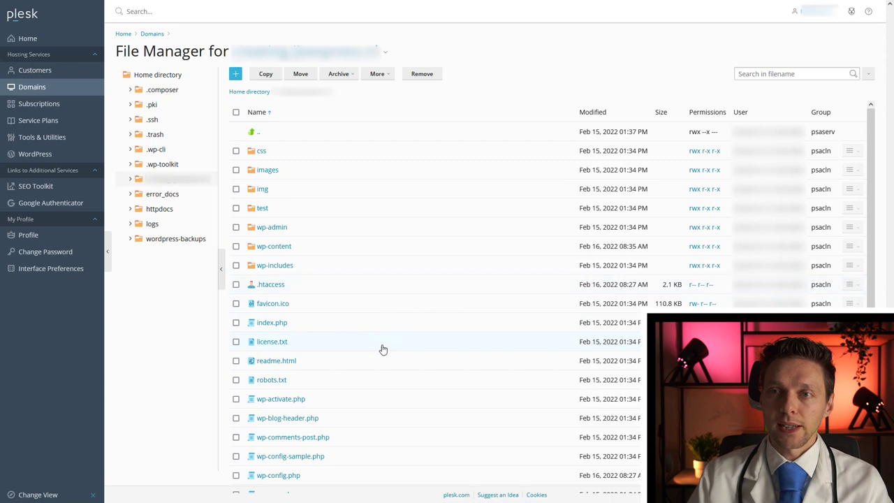
pyautogui.rightClick(341, 348)
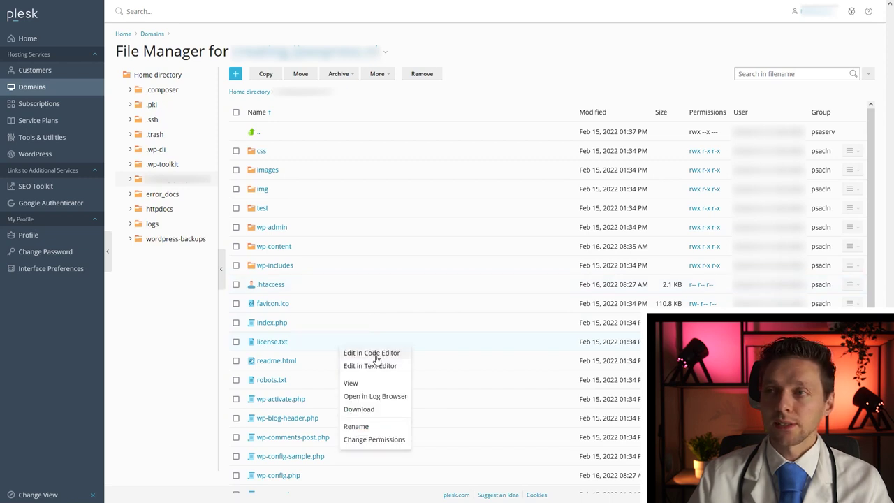
pyautogui.click(319, 286)
pyautogui.rightClick(320, 285)
pyautogui.rightClick(319, 291)
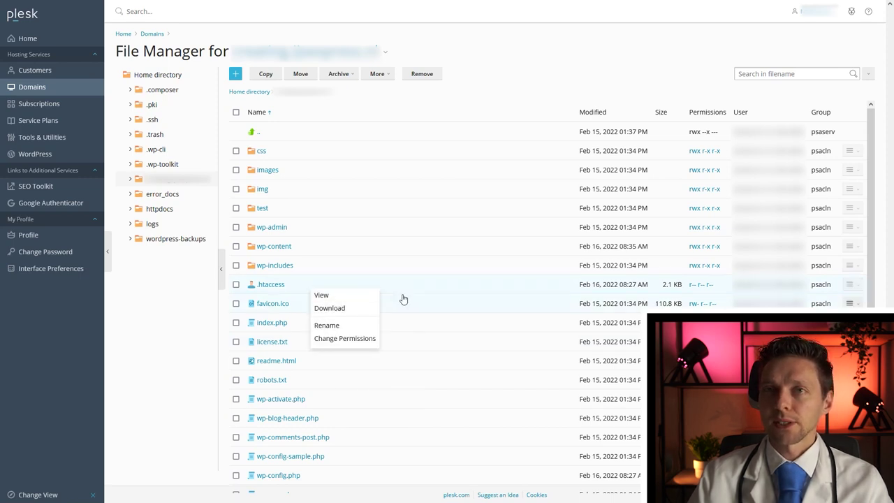
# Grant owner write permission on .htaccess (rw-r--r--) and open it in the Code Editor.
pyautogui.click(344, 339)
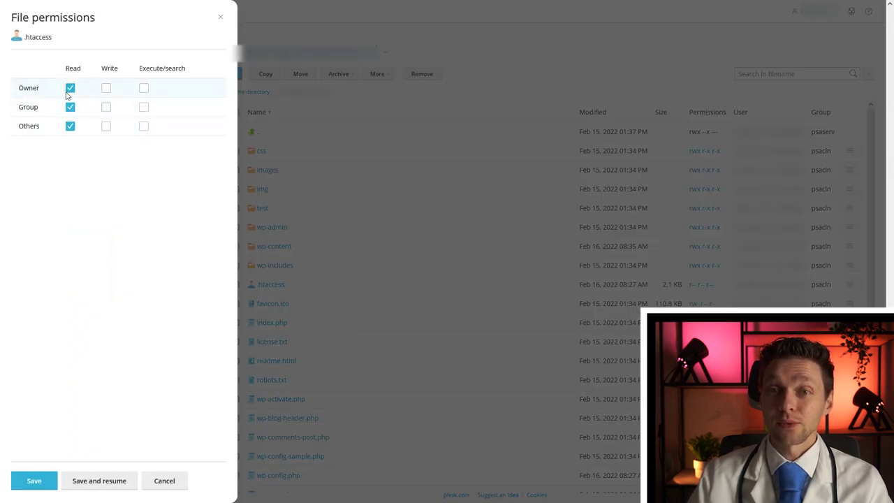
pyautogui.click(106, 90)
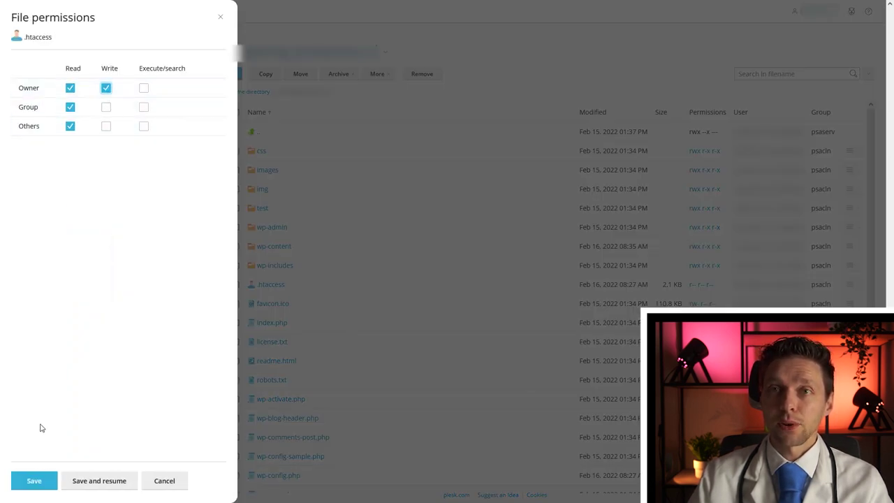
pyautogui.click(31, 486)
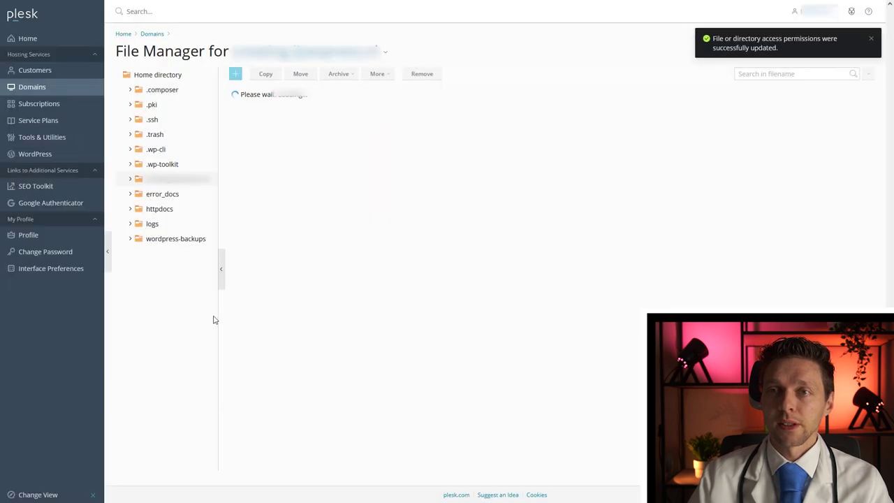
pyautogui.rightClick(329, 292)
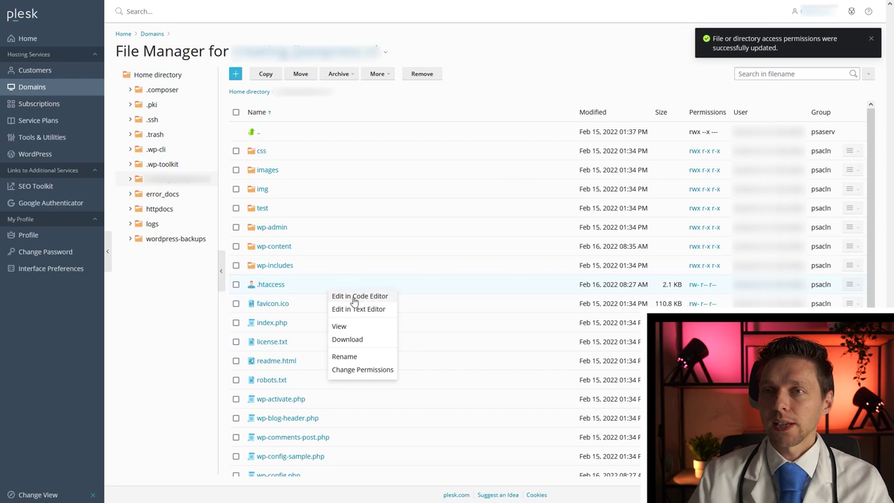
pyautogui.click(359, 296)
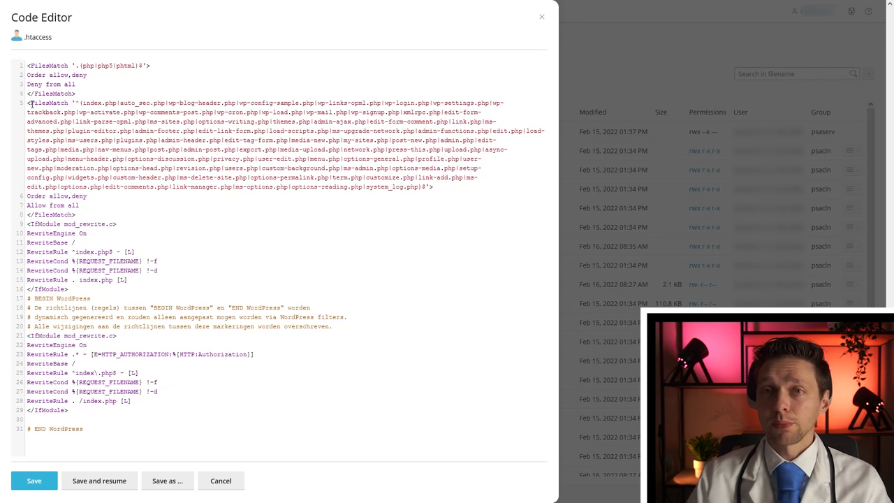
# Highlight the suspicious FilesMatch rule on lines 5–6 and the end of the WordPress block.
pyautogui.moveTo(27, 103); pyautogui.dragTo(88, 197)
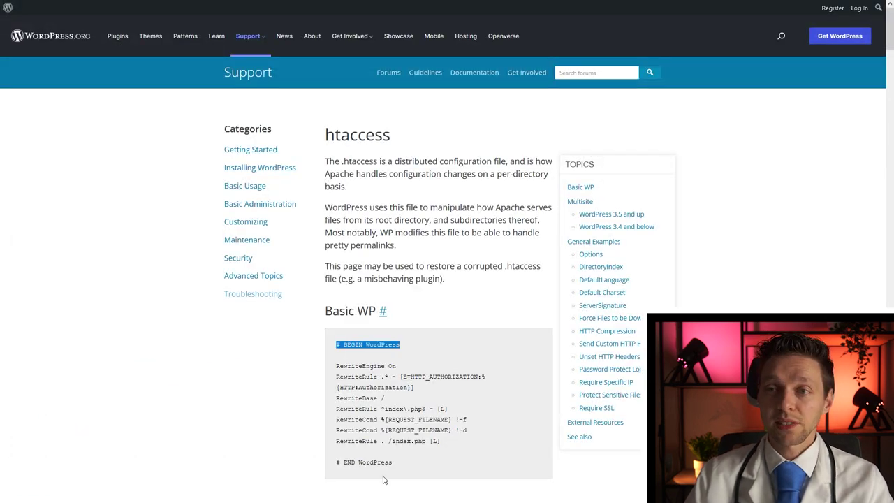
pyautogui.moveTo(393, 463); pyautogui.dragTo(241, 464)
# Mark the # BEGIN and # END WordPress lines, then highlight the .htaccess deny-all PHP rule.
pyautogui.hotkey('alt', 'Tab')
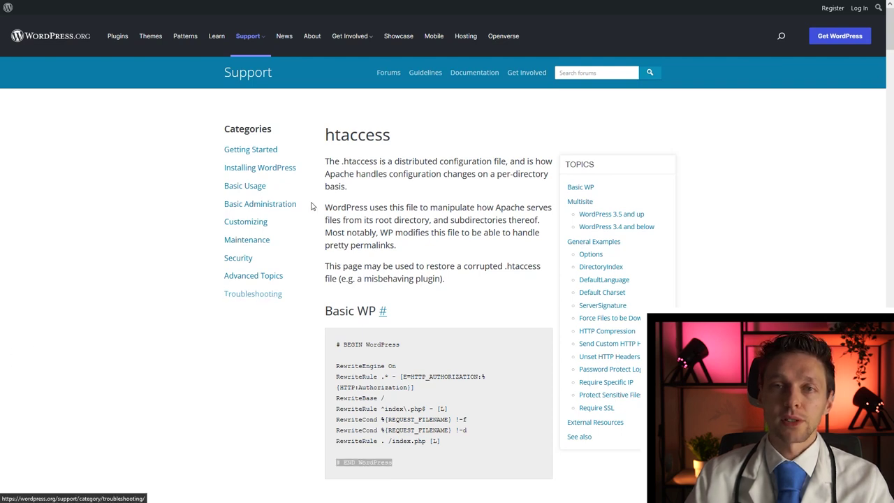
pyautogui.moveTo(335, 344); pyautogui.dragTo(400, 345)
pyautogui.moveTo(393, 463); pyautogui.dragTo(242, 464)
pyautogui.hotkey('alt', 'Tab')
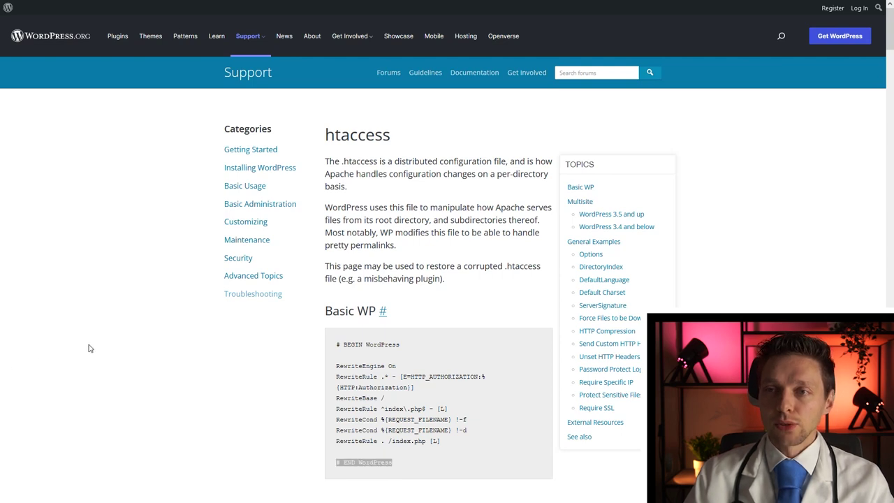
pyautogui.moveTo(27, 75); pyautogui.dragTo(133, 159)
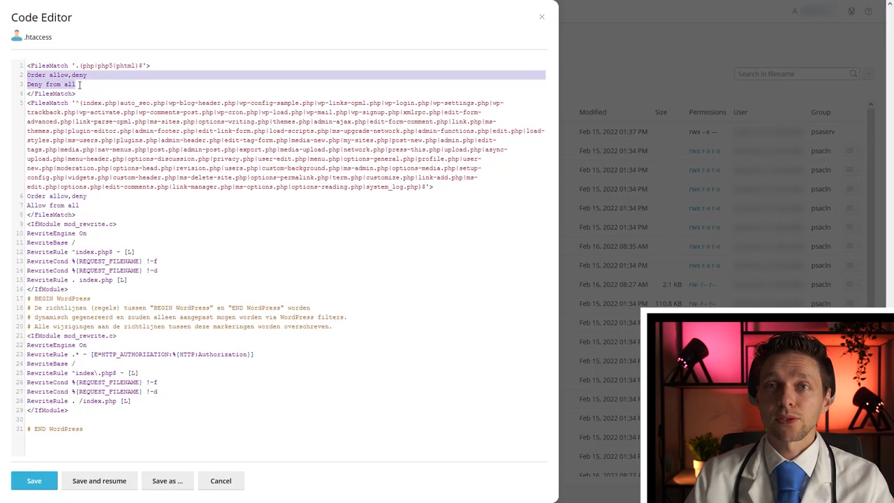
# Highlight the allowed PHP file list on line 5 and single out the auto_seo.php entry.
pyautogui.click(136, 159)
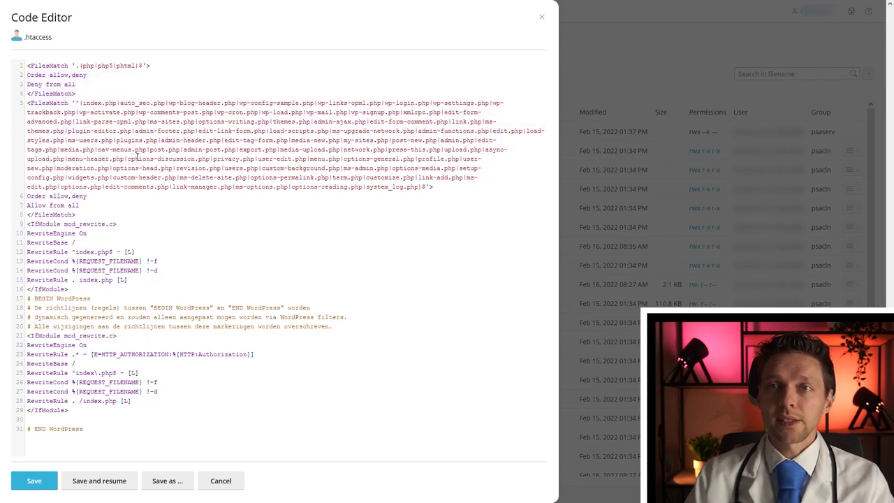
pyautogui.moveTo(115, 103); pyautogui.dragTo(256, 161)
pyautogui.moveTo(120, 103); pyautogui.dragTo(165, 103)
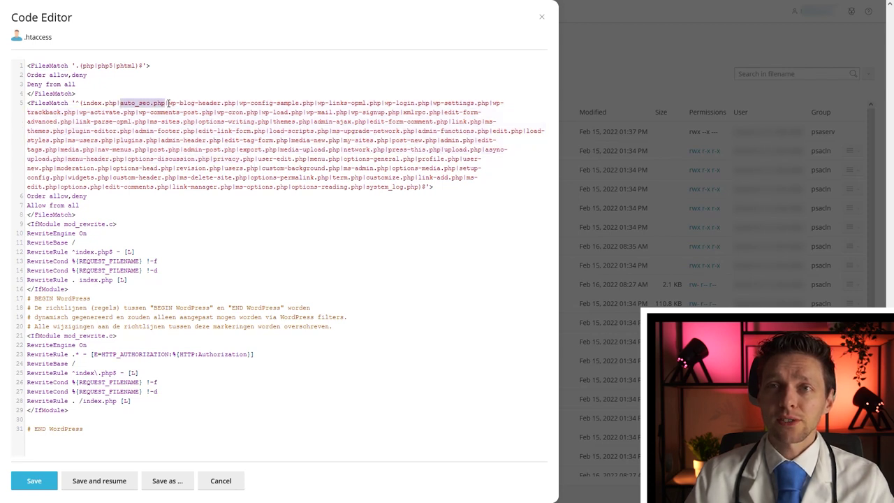
pyautogui.rightClick(193, 106)
pyautogui.click(213, 103)
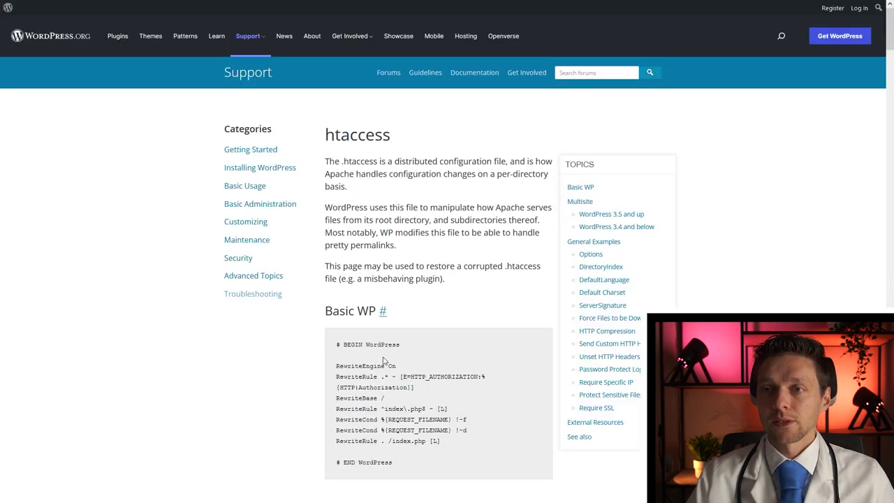
# Copy the Basic WP code block from the WordPress.org htaccess page.
pyautogui.scroll(-1, 385, 366)
pyautogui.moveTo(407, 410); pyautogui.dragTo(343, 277)
pyautogui.rightClick(343, 278)
pyautogui.click(360, 294)
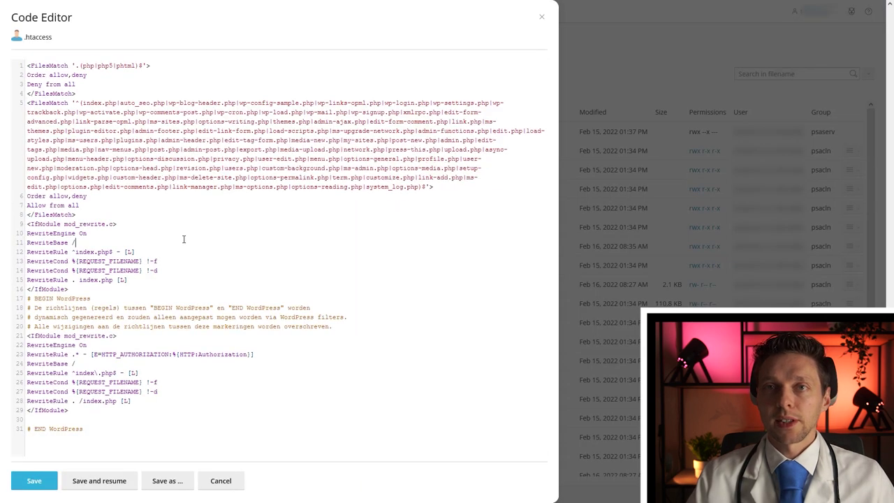
# Replace all .htaccess content with the Basic WP rules, save it, and open wp-content.
pyautogui.hotkey('ctrl', 'a')
pyautogui.rightClick(174, 224)
pyautogui.click(199, 290)
pyautogui.click(48, 480)
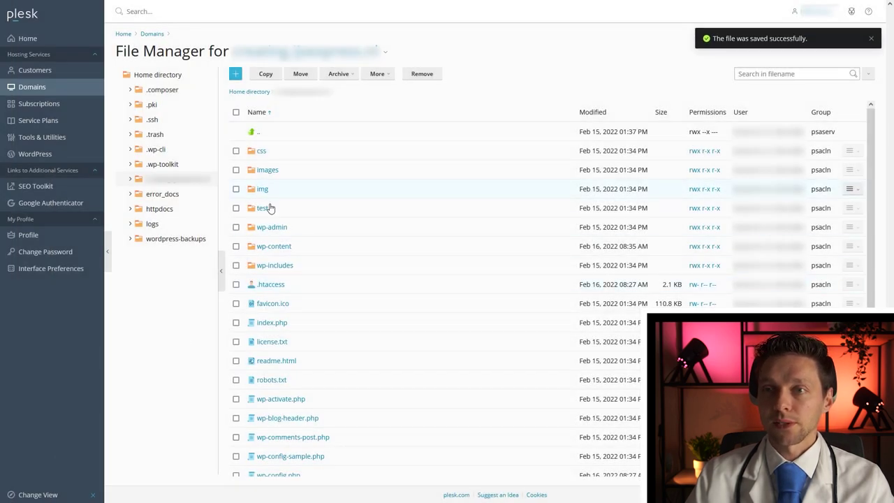
pyautogui.click(282, 247)
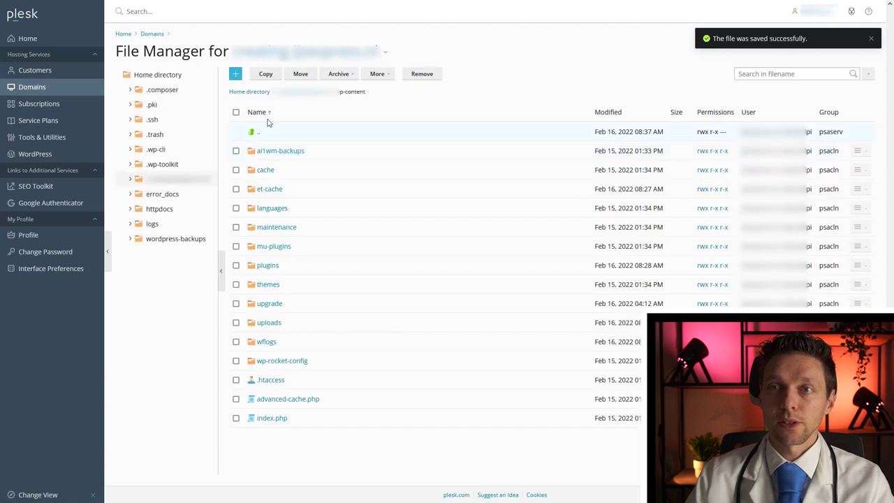
# Give the owner write permission on .htaccess again and reopen it in the Code Editor.
pyautogui.click(259, 132)
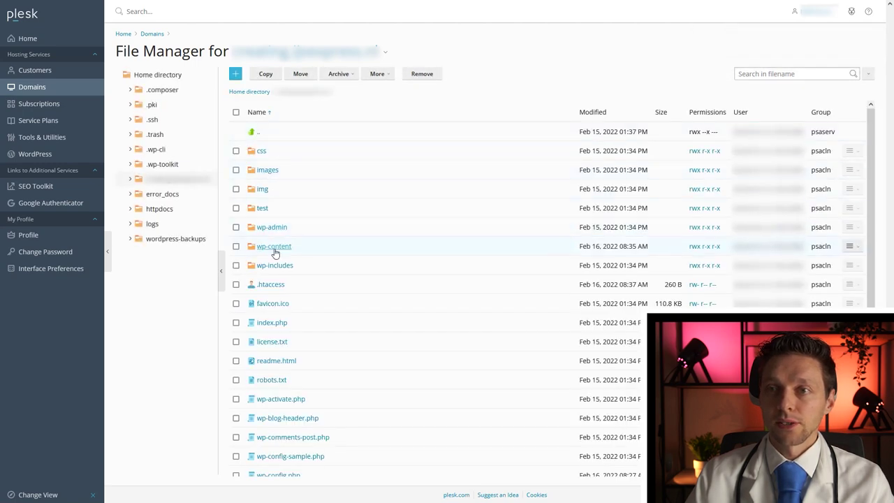
pyautogui.rightClick(336, 285)
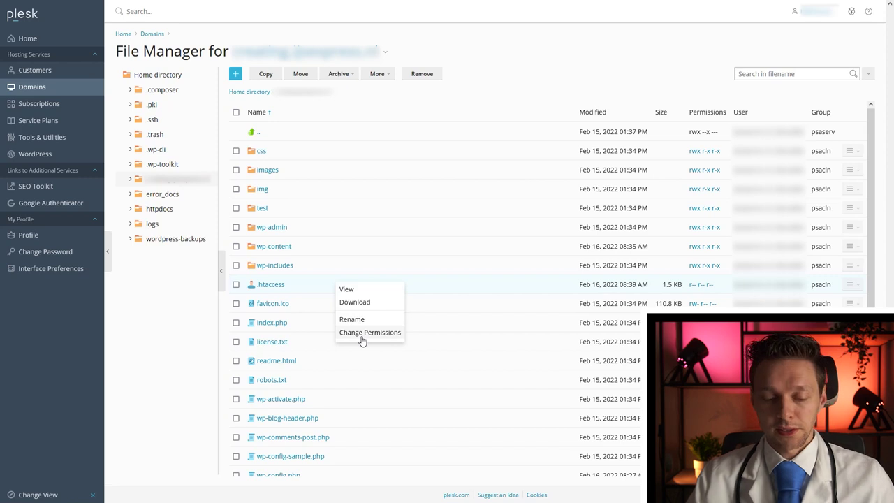
pyautogui.click(363, 333)
pyautogui.click(106, 88)
pyautogui.click(34, 479)
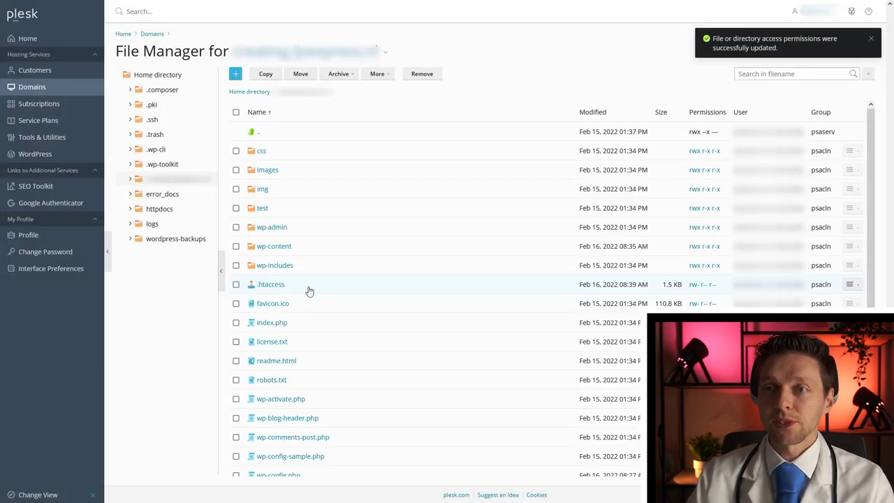
pyautogui.rightClick(307, 291)
pyautogui.click(318, 296)
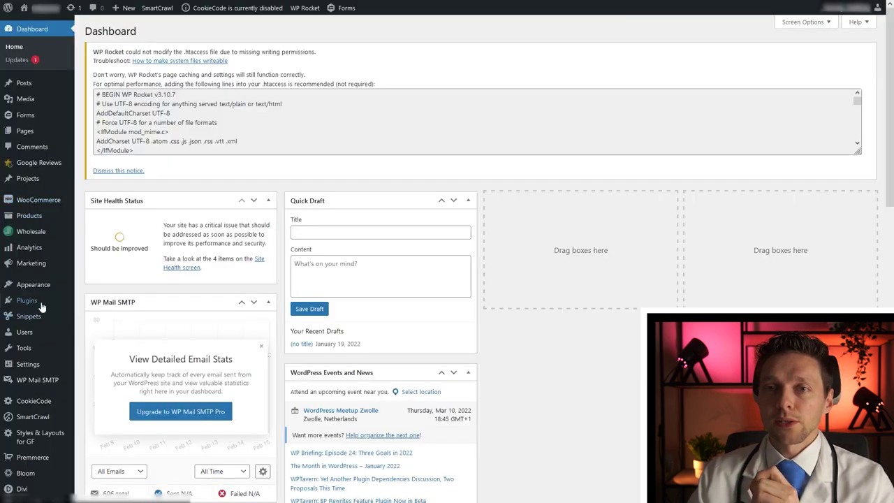
# Go to Plugins > Add New, which returns a 403 Forbidden error.
pyautogui.moveTo(31, 303)
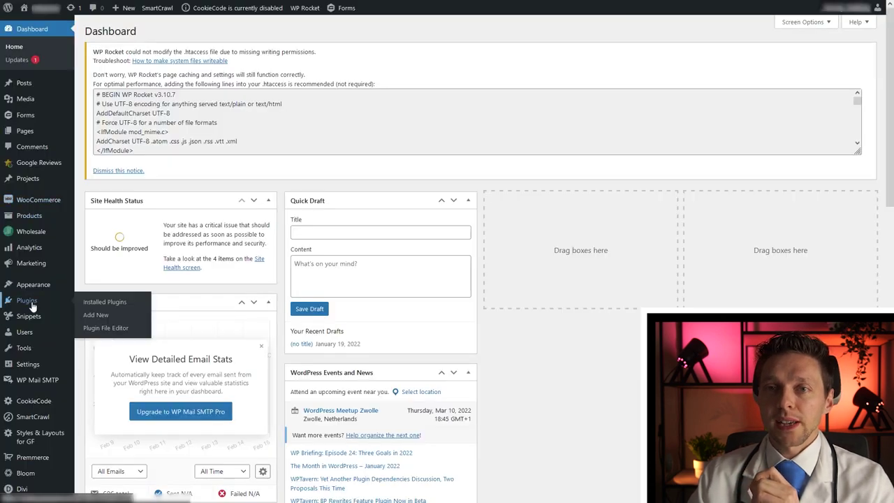
pyautogui.click(95, 316)
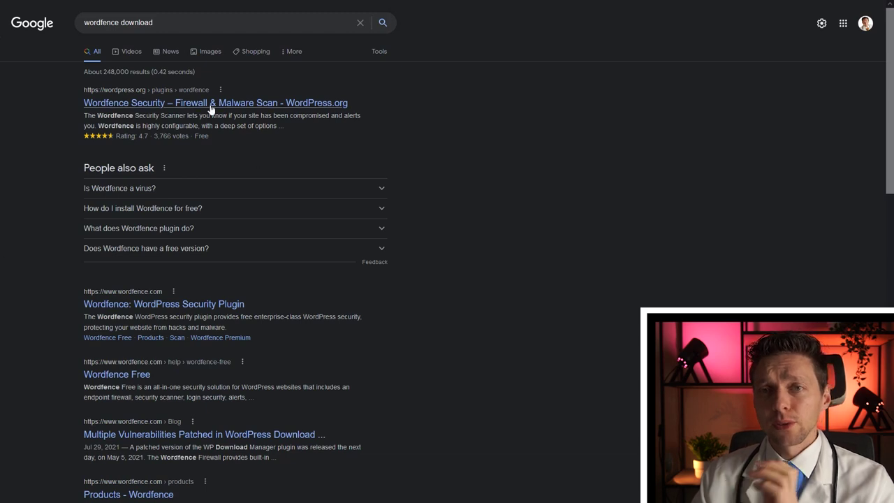
# Download the Wordfence 7.5.8 plugin zip from its WordPress.org plugin page.
pyautogui.click(211, 104)
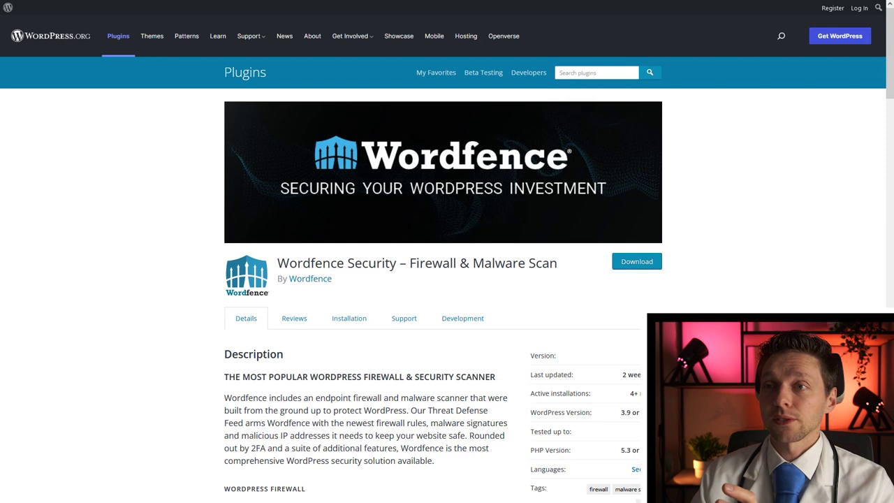
pyautogui.click(633, 265)
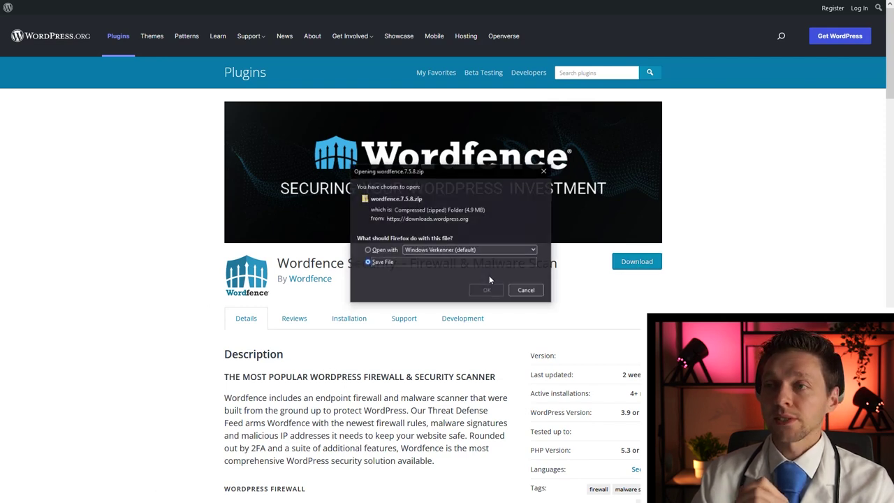
pyautogui.click(486, 291)
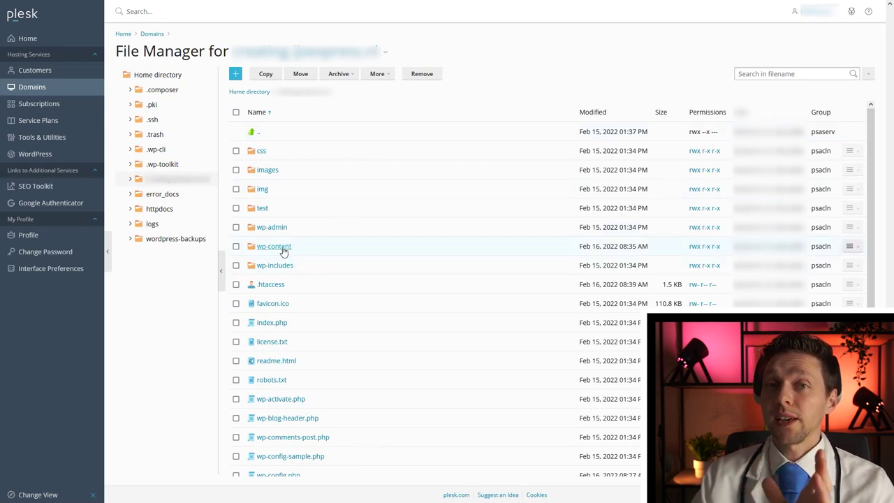
# Browse into wp-content/plugins and scroll the list, revealing the odd tezpkmogmo folder.
pyautogui.click(283, 249)
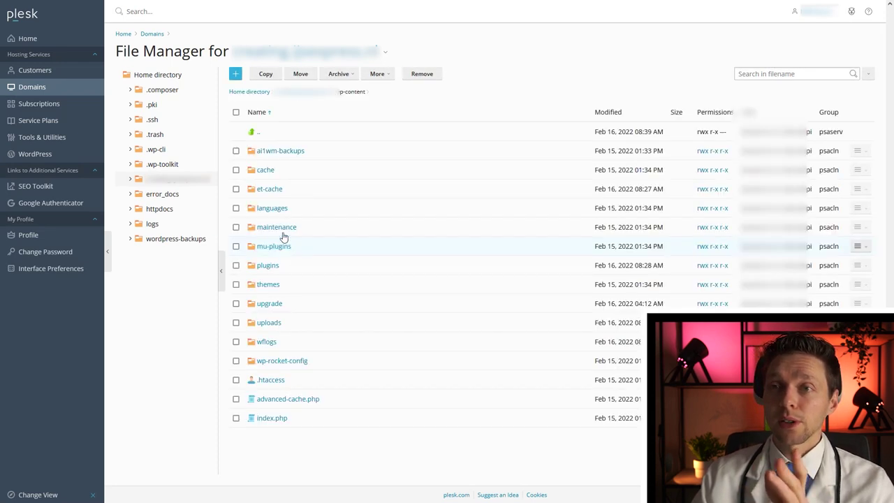
pyautogui.click(268, 266)
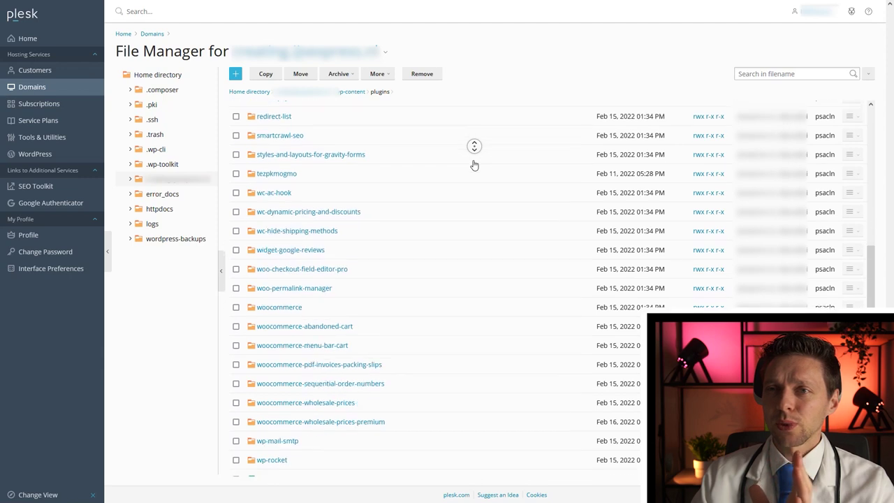
pyautogui.middleClick(474, 165)
pyautogui.rightClick(474, 165)
pyautogui.press('Escape')
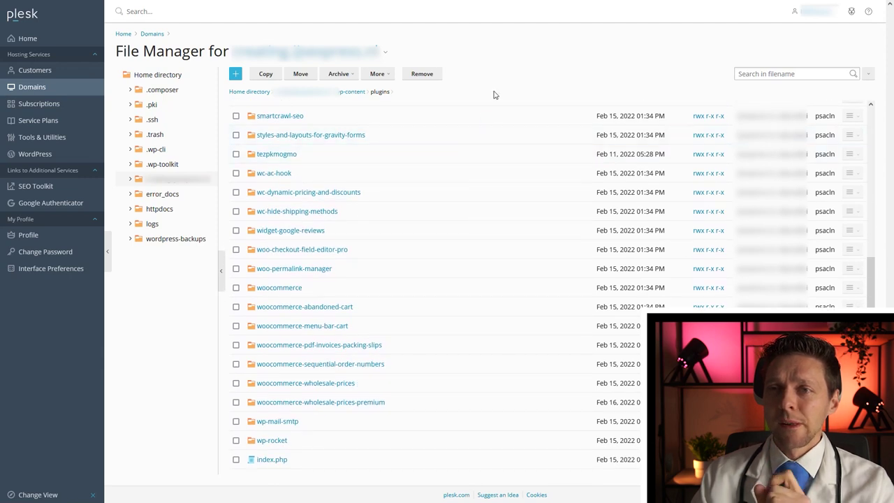
pyautogui.middleClick(482, 152)
pyautogui.middleClick(472, 146)
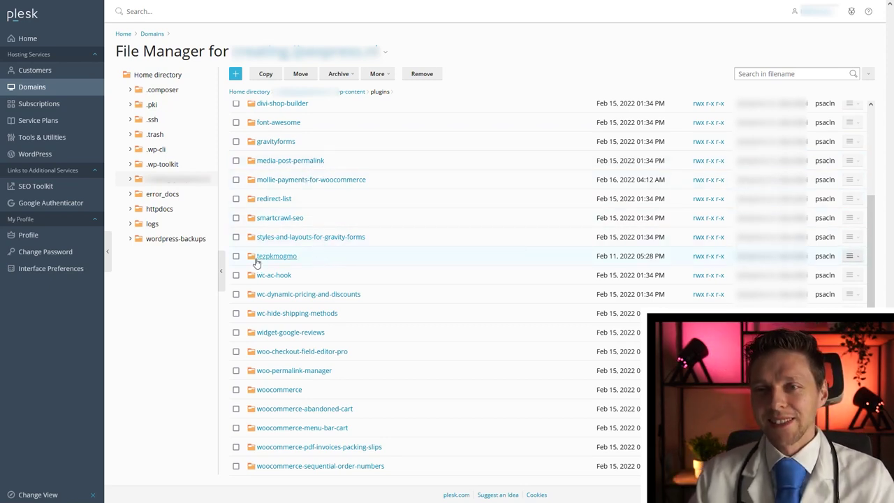
# Open the suspicious tezpkmogmo plugin folder to list its files.
pyautogui.moveTo(305, 261); pyautogui.dragTo(259, 255)
pyautogui.rightClick(302, 258)
pyautogui.click(328, 258)
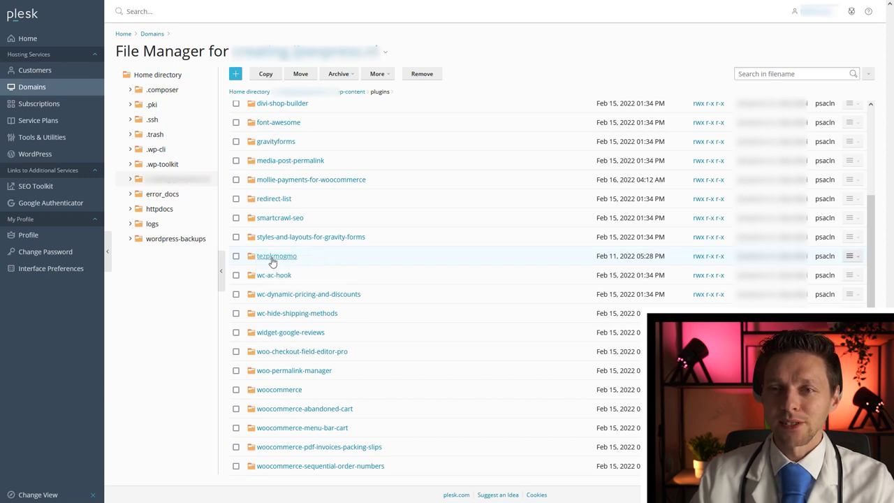
pyautogui.click(272, 258)
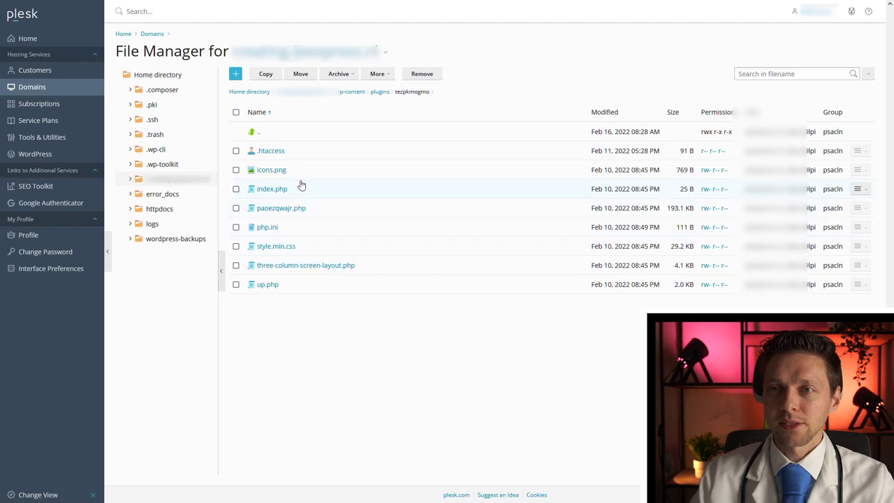
pyautogui.click(257, 133)
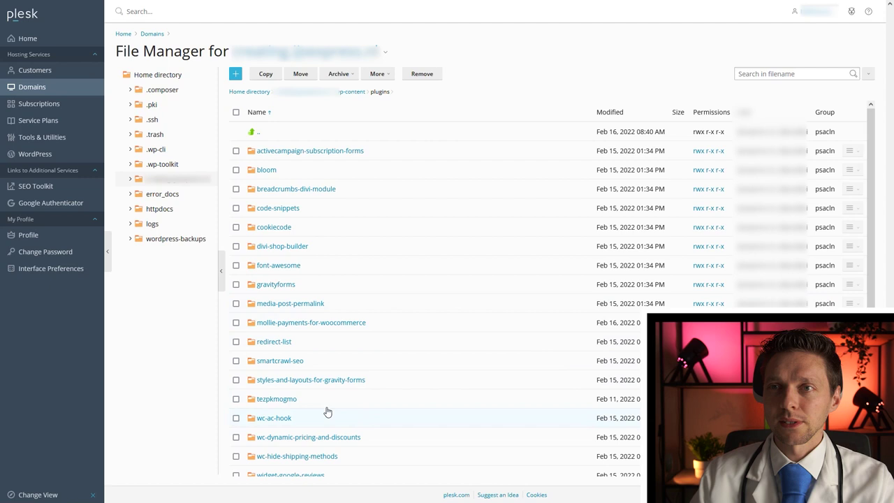
pyautogui.click(284, 403)
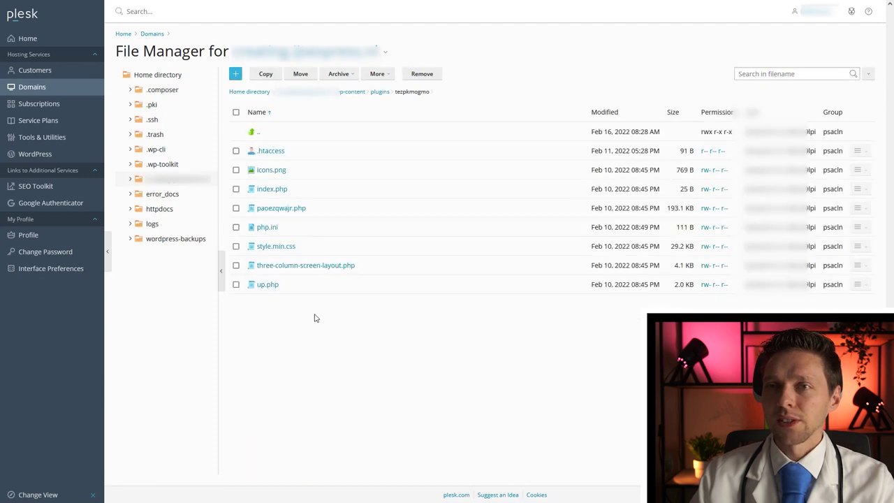
# Bring up the file actions for paoezqwajr.php.
pyautogui.rightClick(315, 211)
pyautogui.press('Escape')
pyautogui.click(320, 208)
# View paoezqwajr.php in the Code Editor, then open up.php in the Code Editor.
pyautogui.click(331, 212)
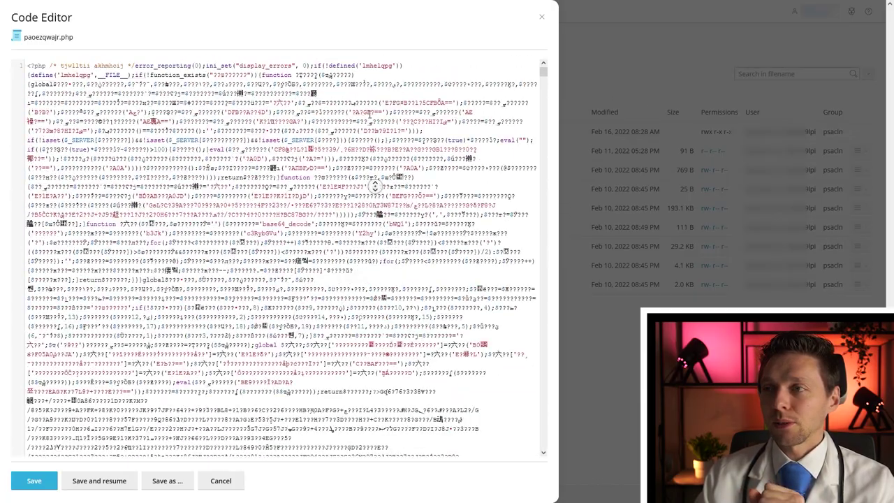
pyautogui.press('Escape')
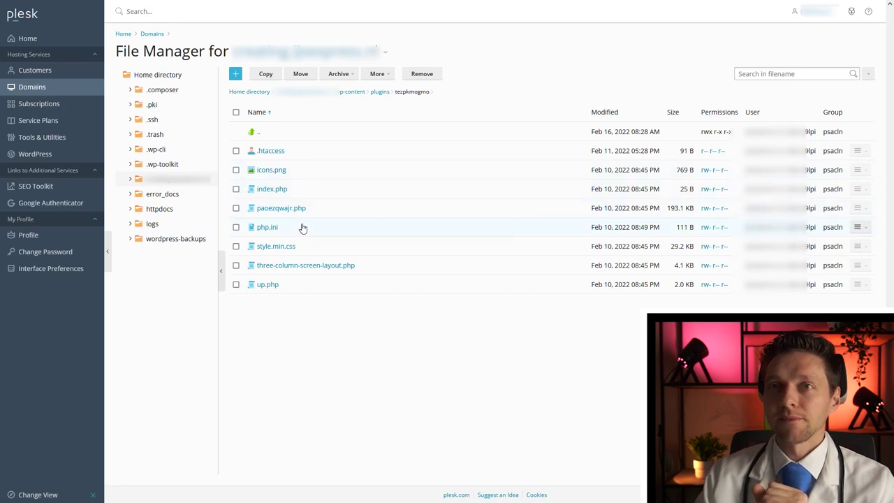
pyautogui.rightClick(363, 289)
pyautogui.click(375, 296)
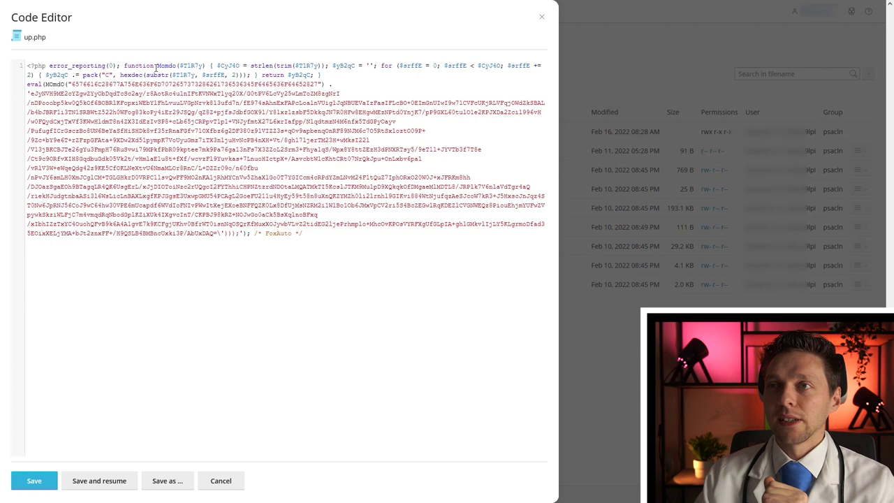
# Highlight up.php's Momdo decoding function, encoded payload, and FoxAuto signature comment.
pyautogui.moveTo(140, 66); pyautogui.dragTo(204, 65)
pyautogui.moveTo(436, 65); pyautogui.dragTo(521, 66)
pyautogui.click(527, 65)
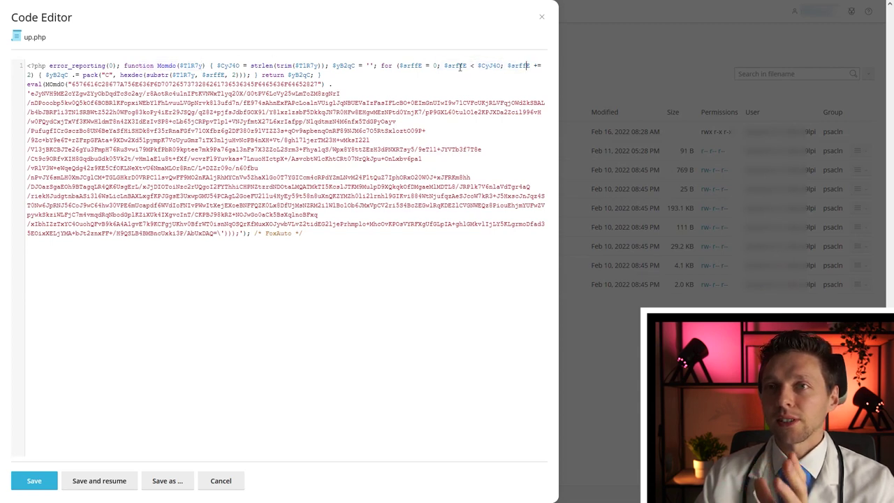
pyautogui.click(29, 74)
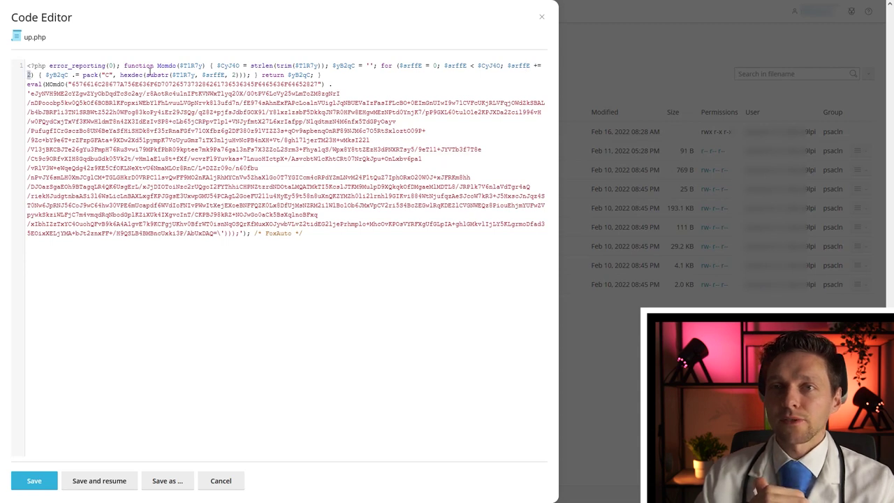
pyautogui.moveTo(192, 168); pyautogui.dragTo(266, 206)
pyautogui.click(268, 214)
pyautogui.moveTo(293, 234); pyautogui.dragTo(265, 234)
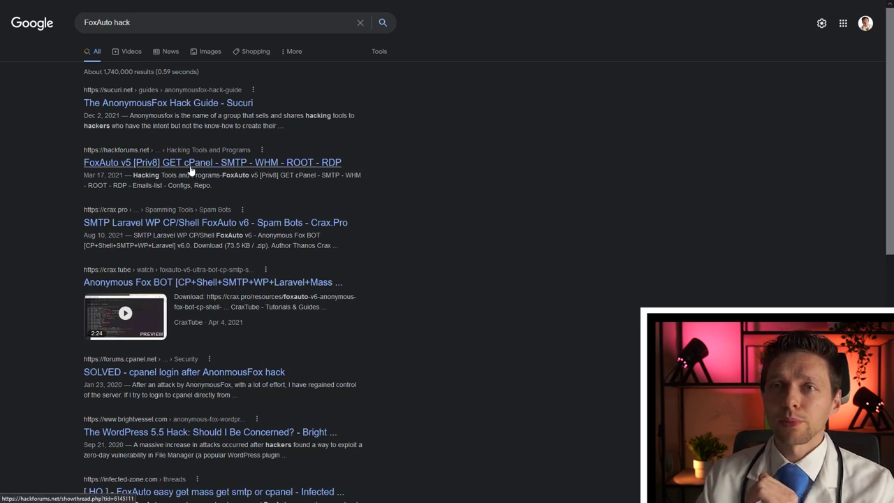
# Open the Hack Forums 'FoxAuto v5' result from the FoxAuto hack search.
pyautogui.moveTo(343, 166); pyautogui.dragTo(87, 169)
pyautogui.click(98, 175)
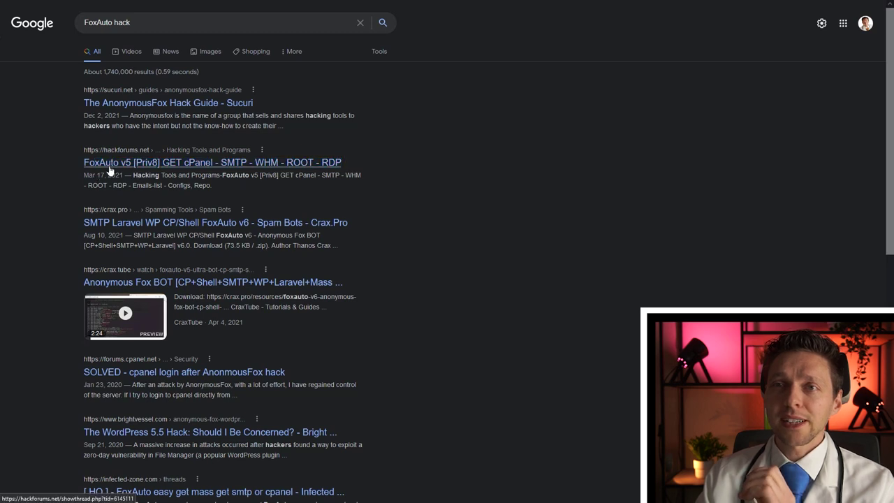
pyautogui.click(110, 170)
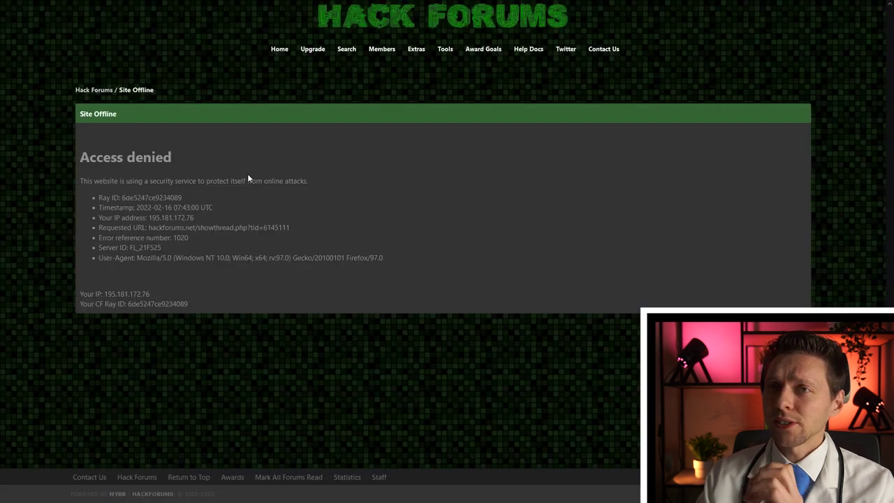
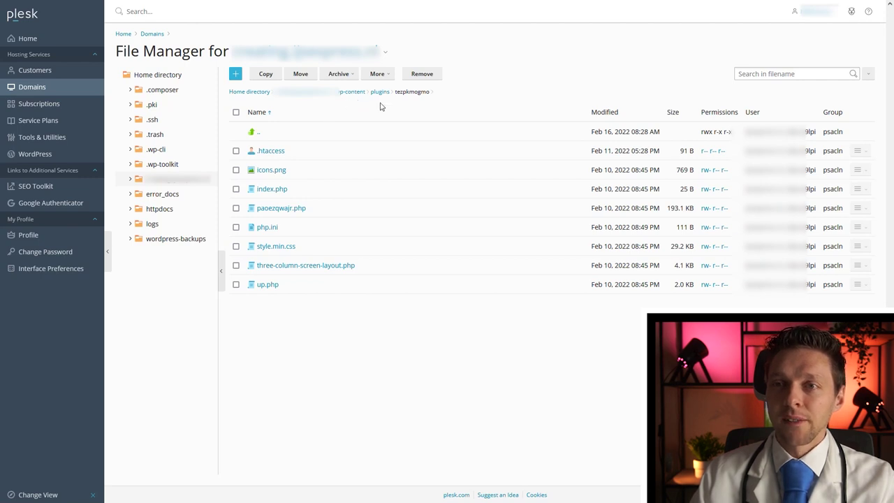
# Inspect the tezpkmogmo plugin folder, then delete it permanently, skipping the Recycle Bin.
pyautogui.click(381, 92)
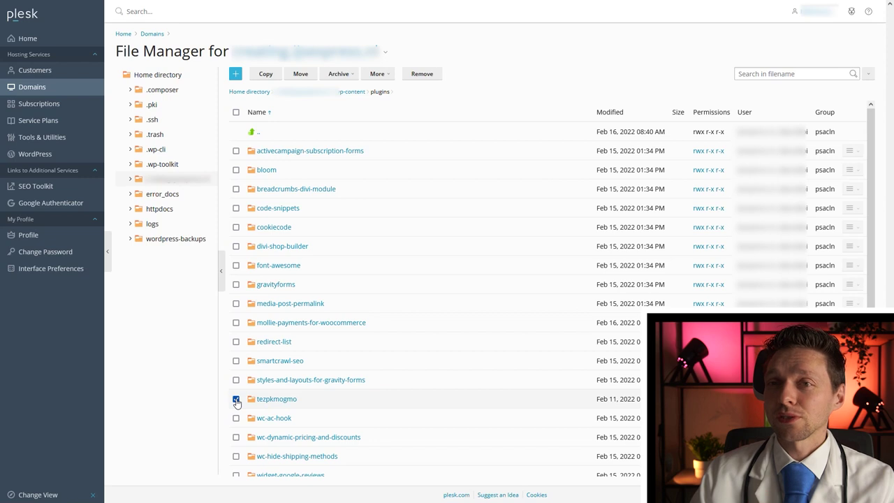
pyautogui.click(272, 399)
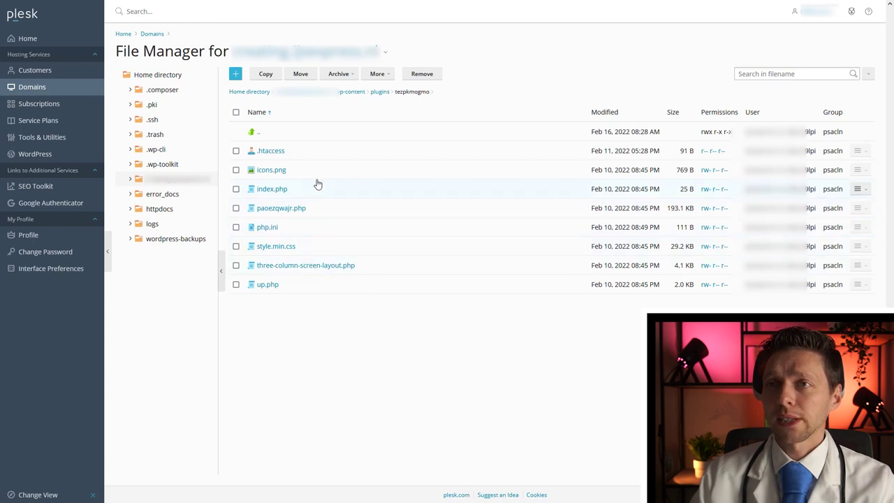
pyautogui.click(257, 132)
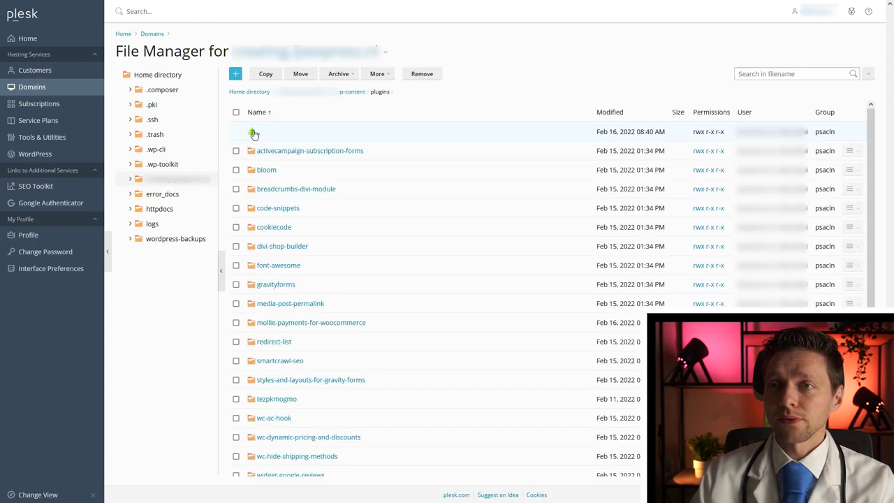
pyautogui.click(236, 399)
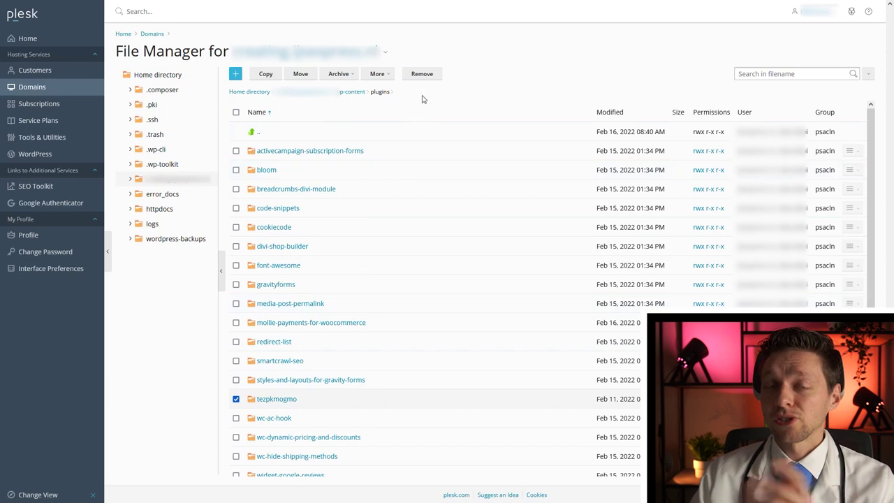
pyautogui.click(422, 73)
pyautogui.click(374, 243)
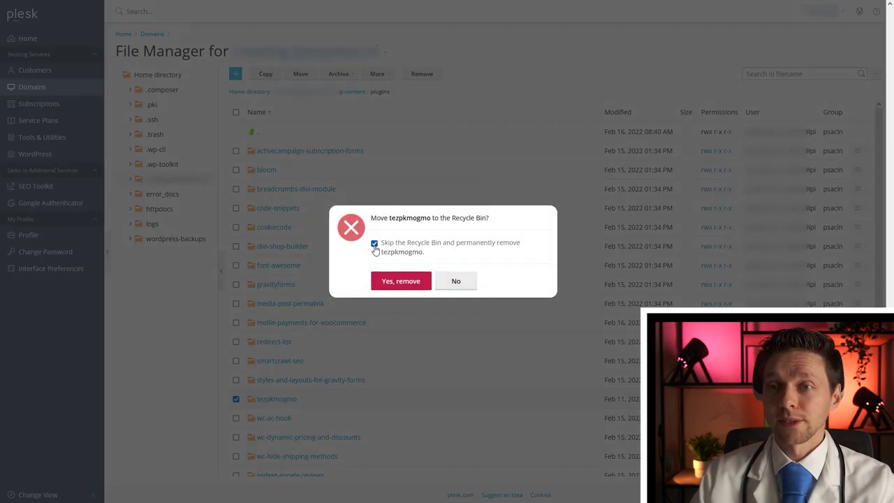
pyautogui.click(389, 283)
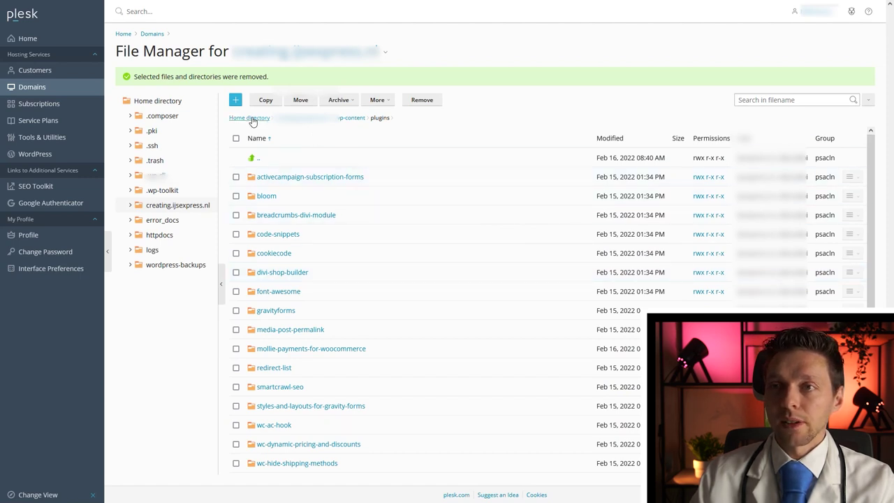
# Upload the Wordfence zip into the plugins folder.
pyautogui.click(236, 104)
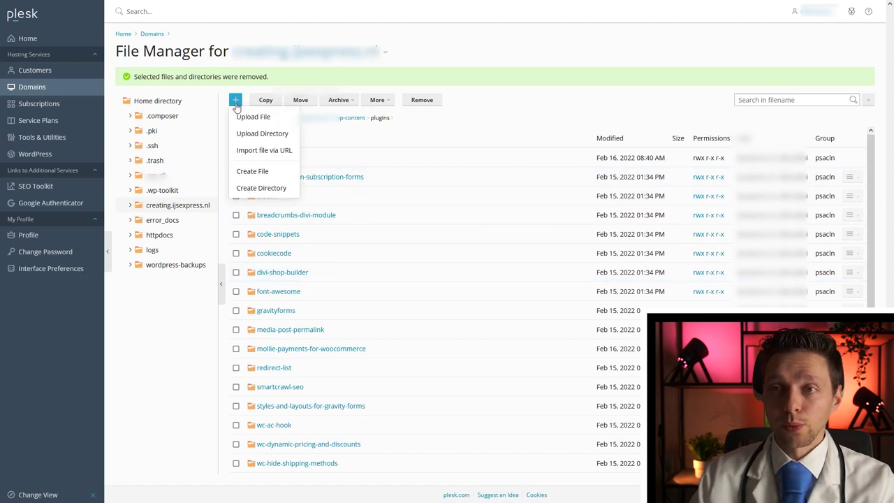
pyautogui.click(266, 120)
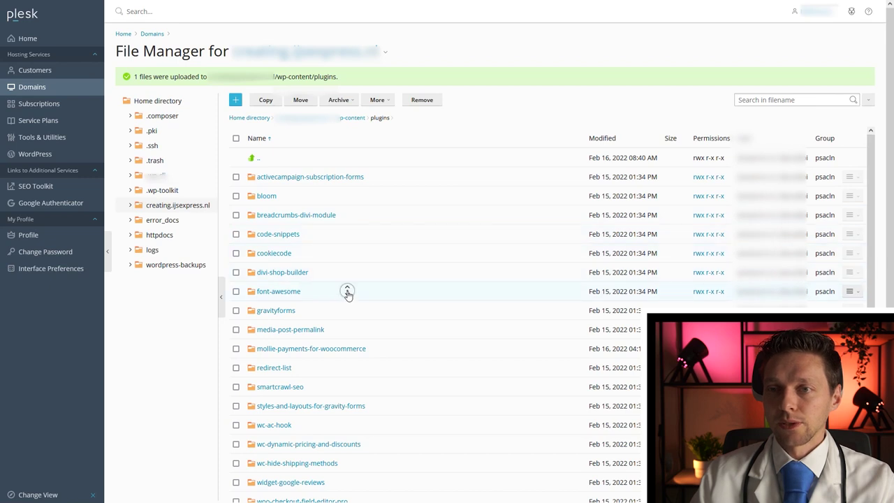
pyautogui.scroll(-4, 348, 295)
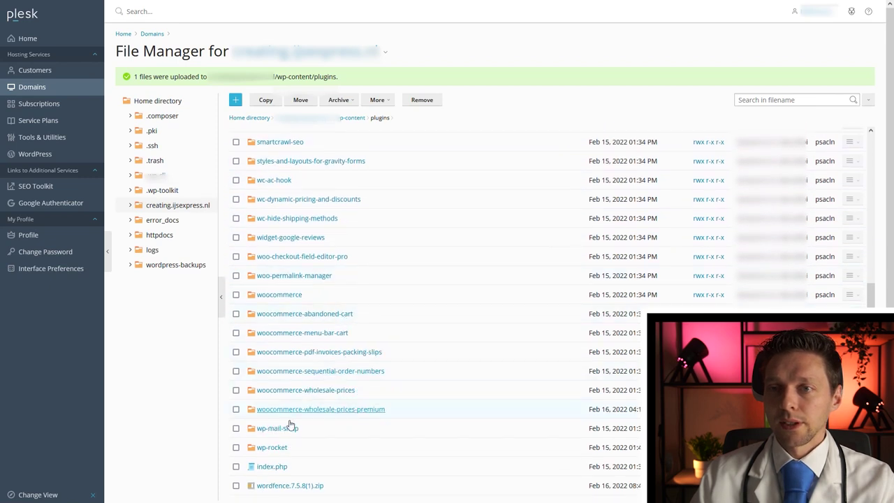
# Extract the Wordfence zip into the plugins folder.
pyautogui.rightClick(235, 488)
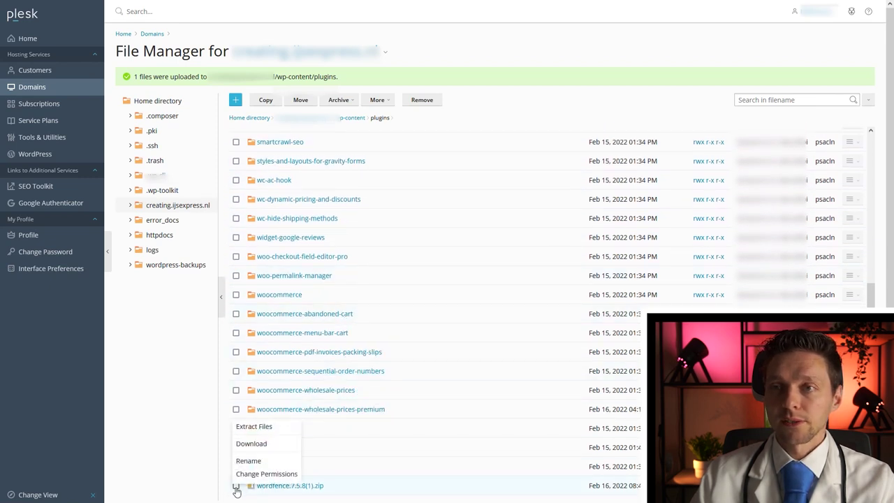
pyautogui.click(235, 486)
pyautogui.rightClick(349, 486)
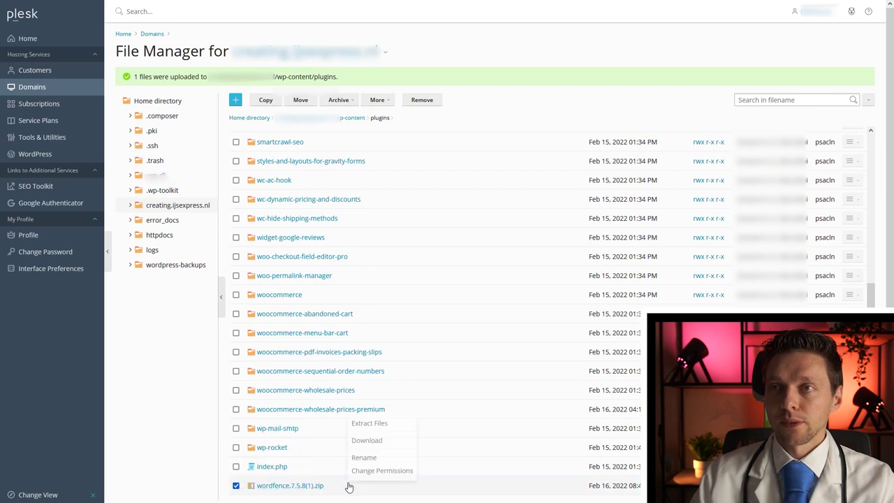
pyautogui.click(366, 424)
pyautogui.click(433, 131)
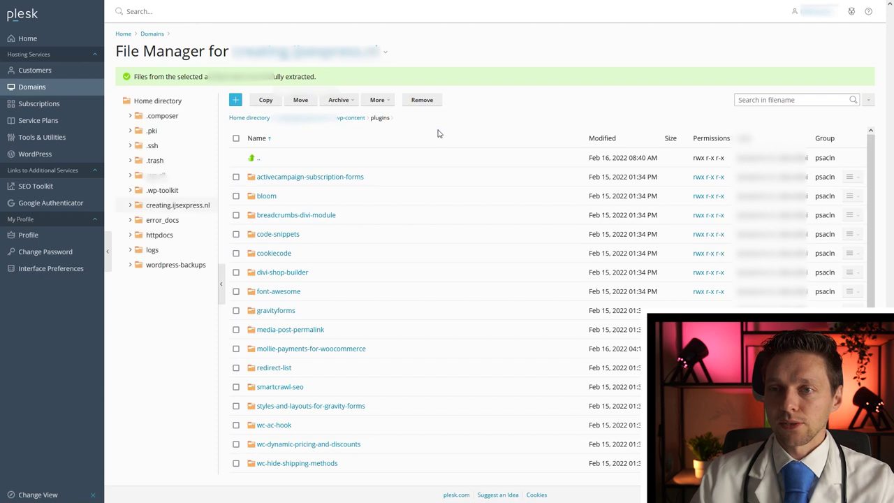
# Remove the leftover Wordfence zip archive.
pyautogui.scroll(-4, 246, 421)
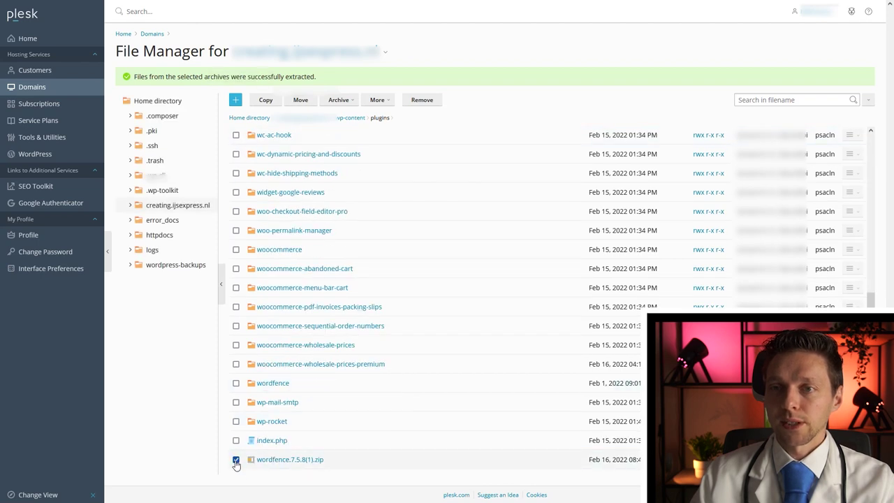
pyautogui.click(421, 99)
pyautogui.click(394, 282)
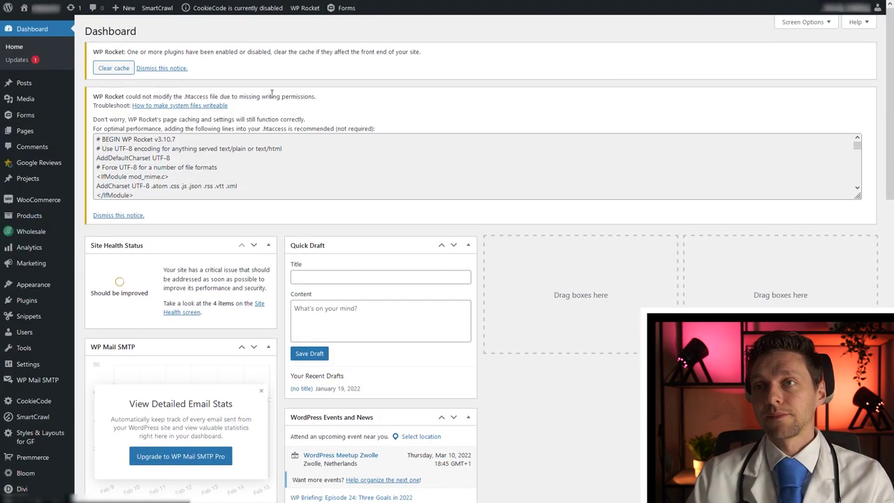
# Dismiss the WP Rocket notice and activate Wordfence Security 7.5.8 under Installed Plugins.
pyautogui.click(172, 68)
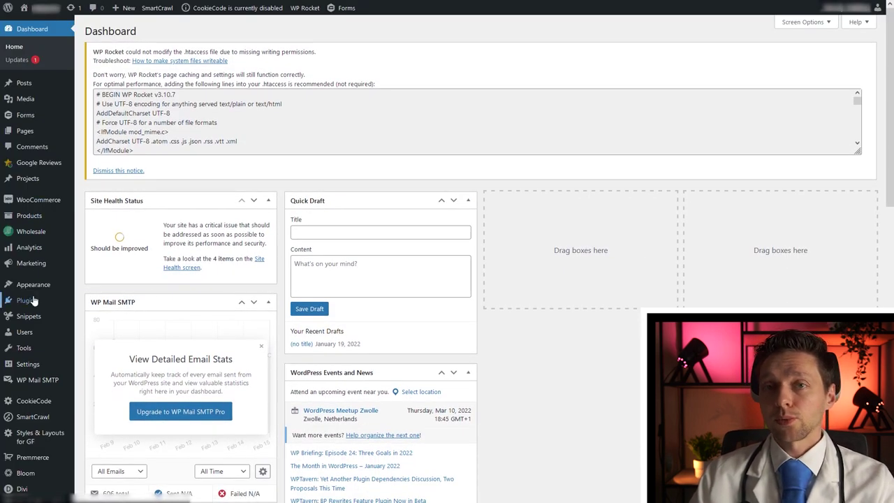
pyautogui.moveTo(59, 300)
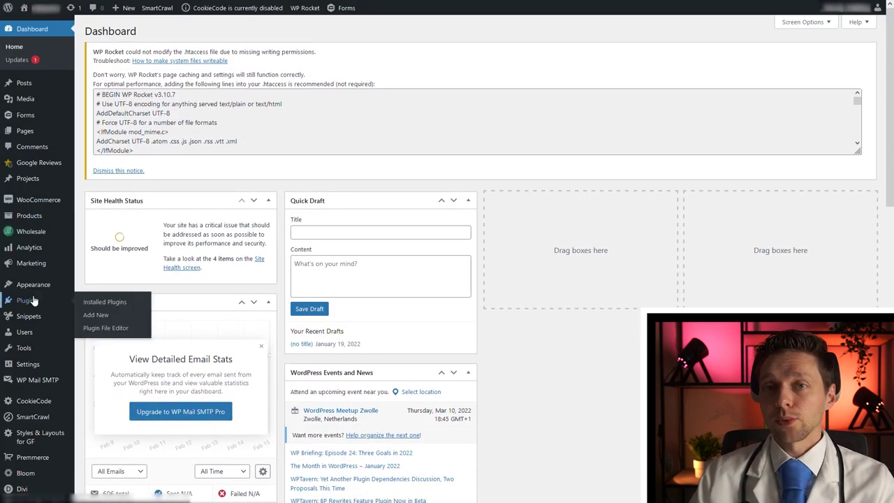
pyautogui.click(90, 305)
pyautogui.middleClick(299, 175)
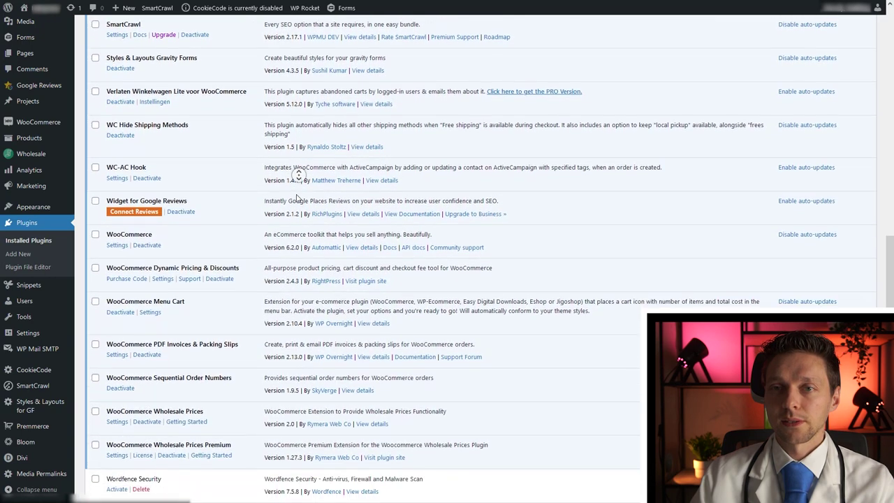
pyautogui.click(157, 318)
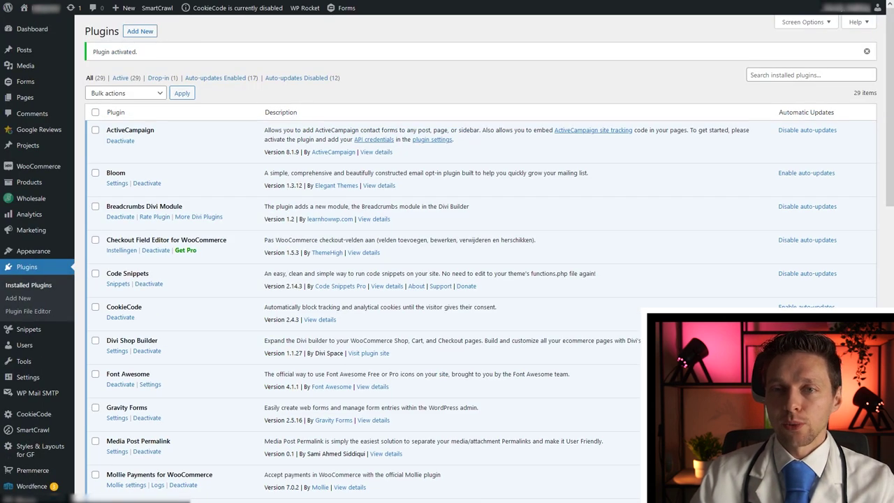
pyautogui.moveTo(42, 487)
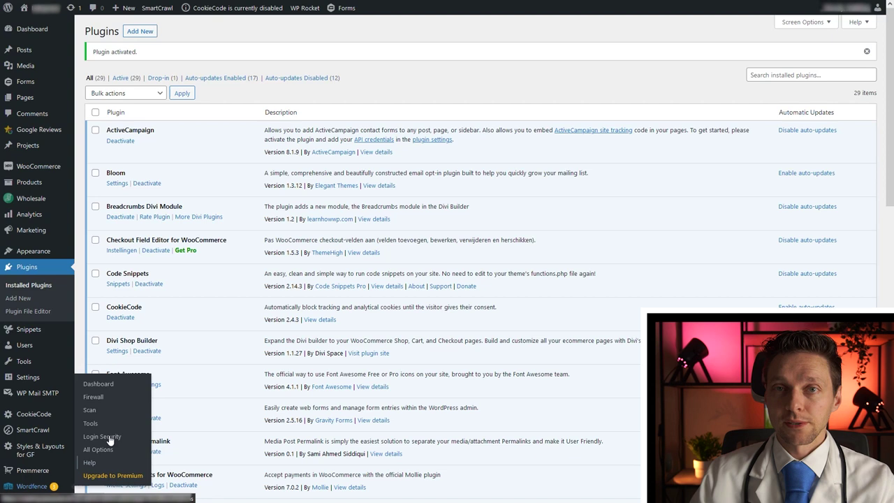
pyautogui.click(102, 389)
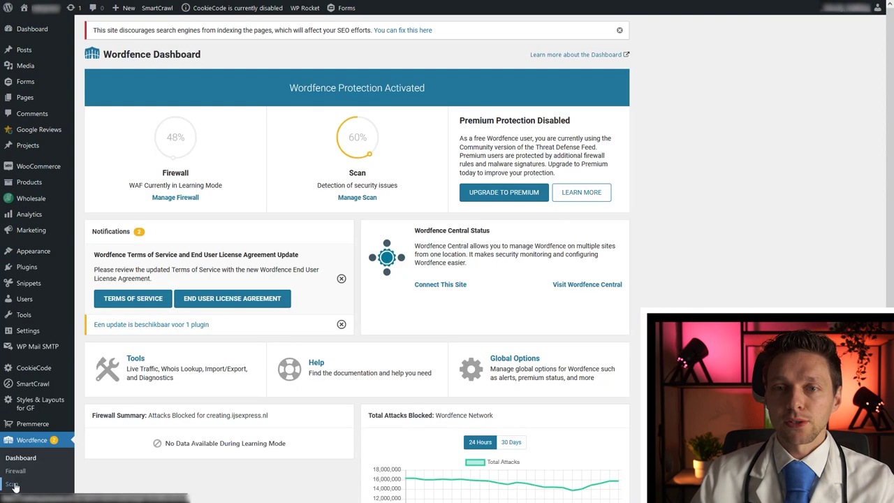
# Start a new site scan from the Wordfence Scan page and watch it begin.
pyautogui.click(14, 486)
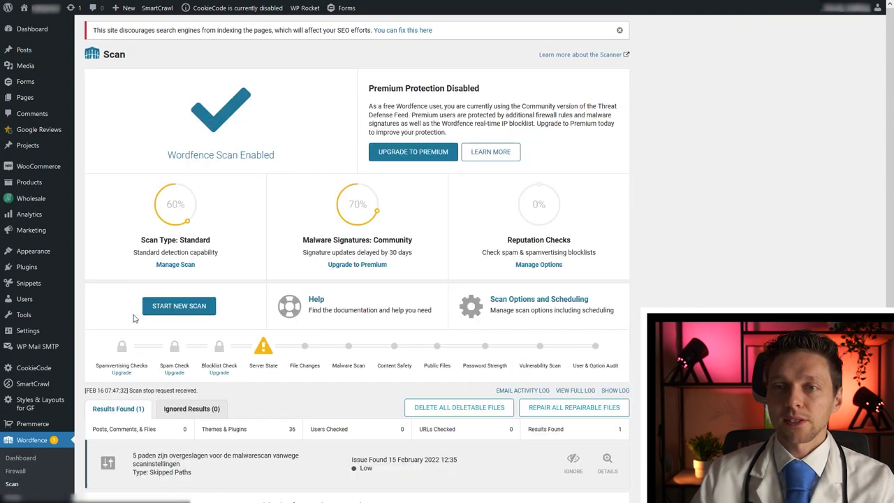
pyautogui.click(182, 311)
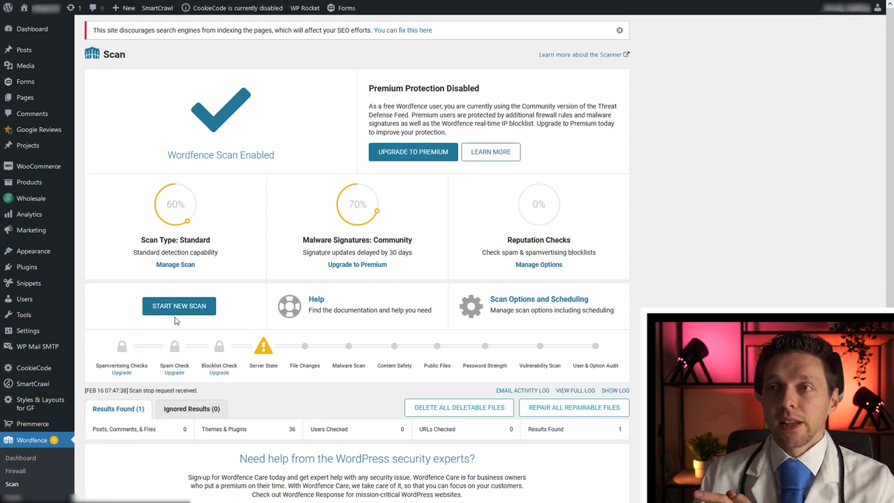
pyautogui.click(212, 310)
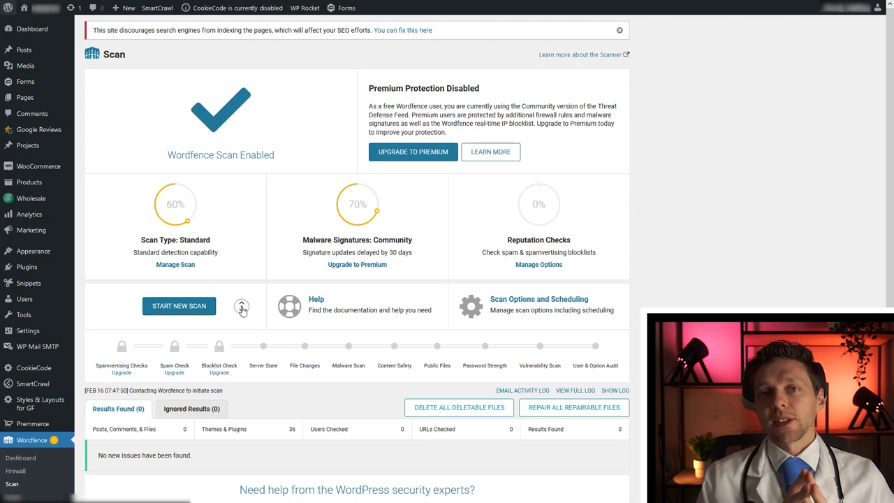
pyautogui.middleClick(241, 308)
pyautogui.scroll(-2, 246, 324)
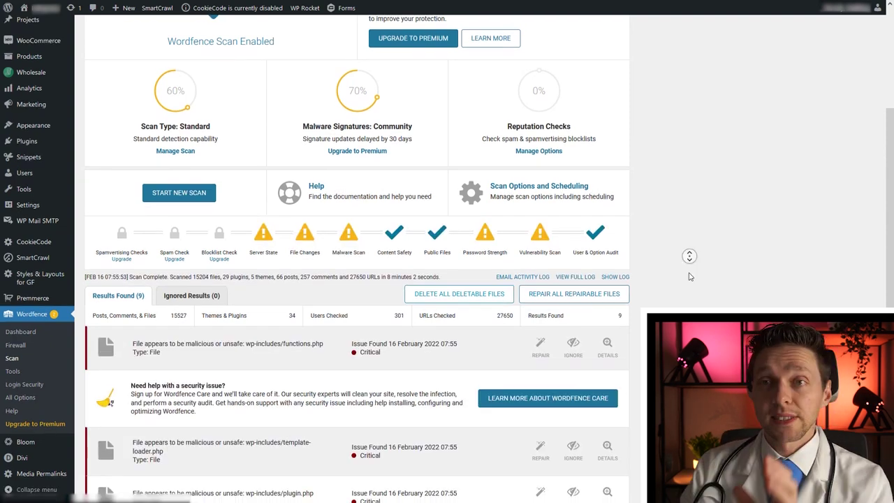
pyautogui.middleClick(688, 255)
pyautogui.scroll(-2, 688, 277)
pyautogui.scroll(-4, 689, 277)
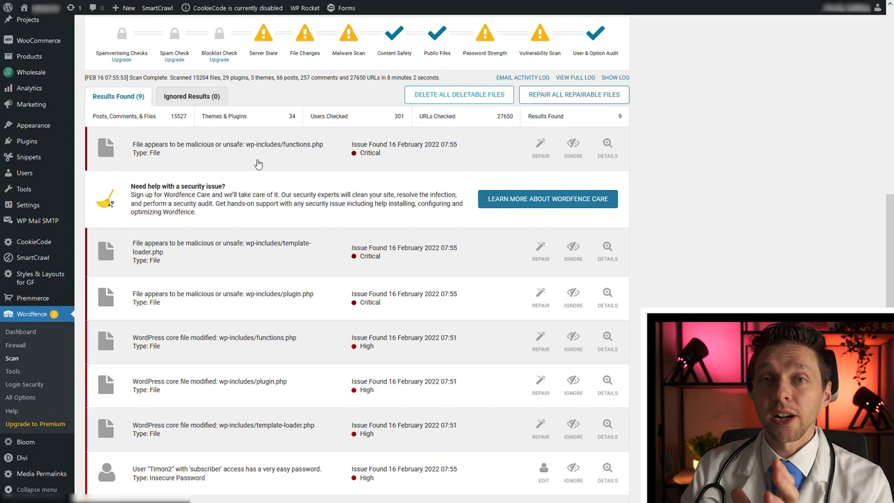
pyautogui.moveTo(245, 144); pyautogui.dragTo(321, 152)
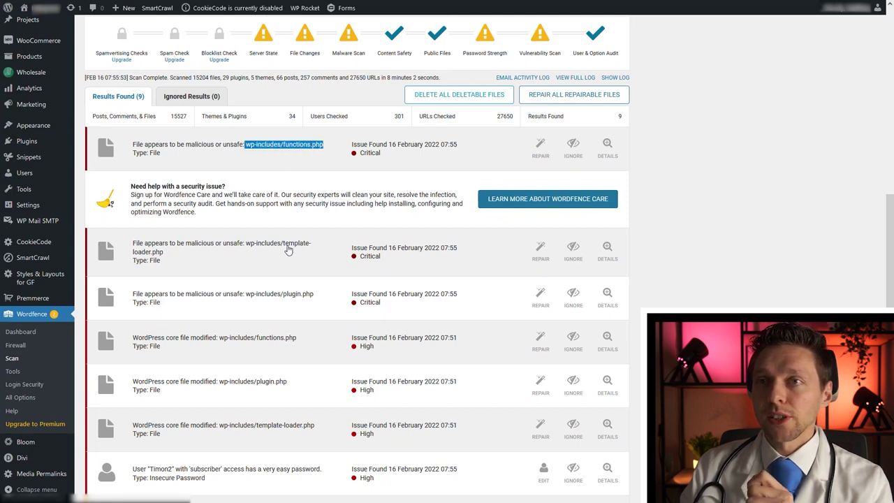
pyautogui.moveTo(283, 246); pyautogui.dragTo(310, 255)
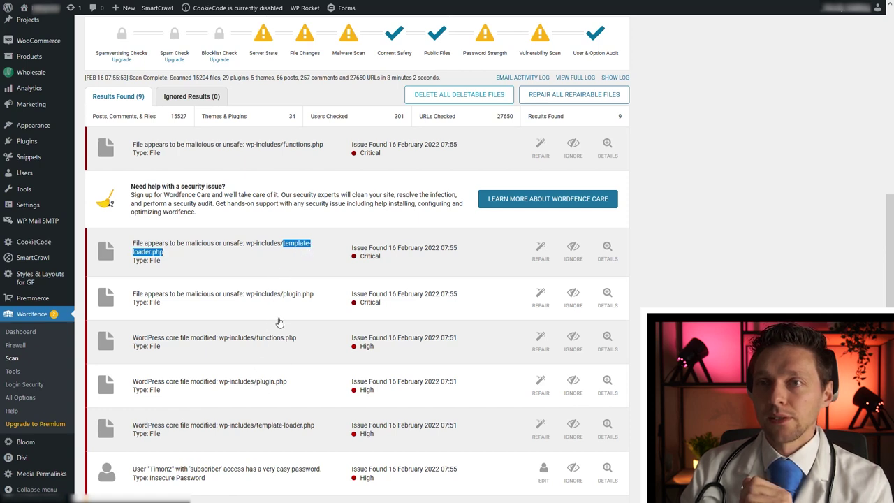
pyautogui.middleClick(307, 296)
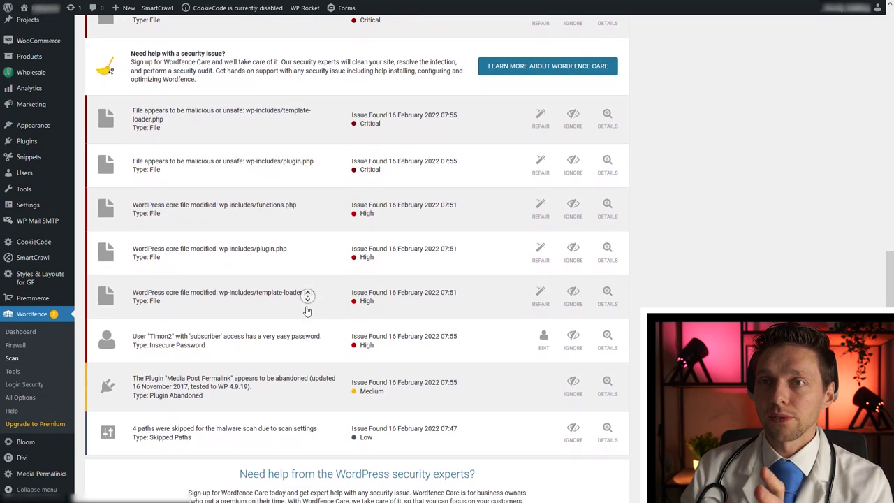
pyautogui.moveTo(322, 148); pyautogui.dragTo(246, 150)
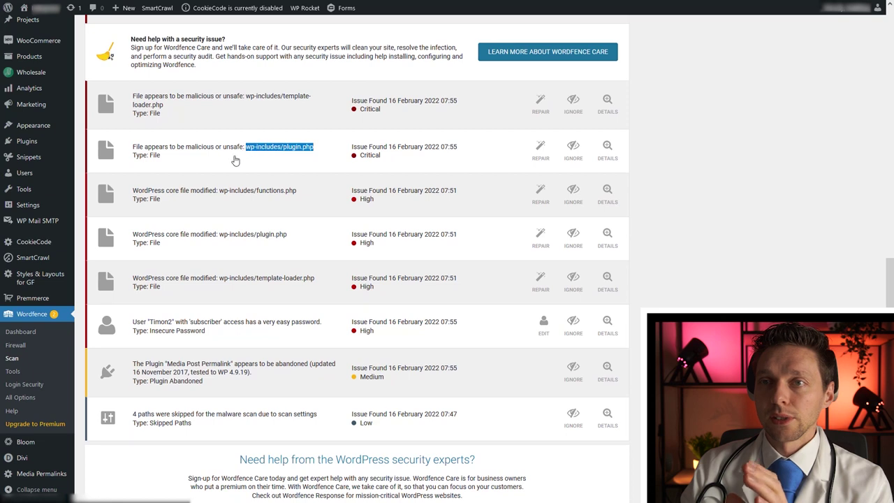
pyautogui.moveTo(297, 193); pyautogui.dragTo(139, 196)
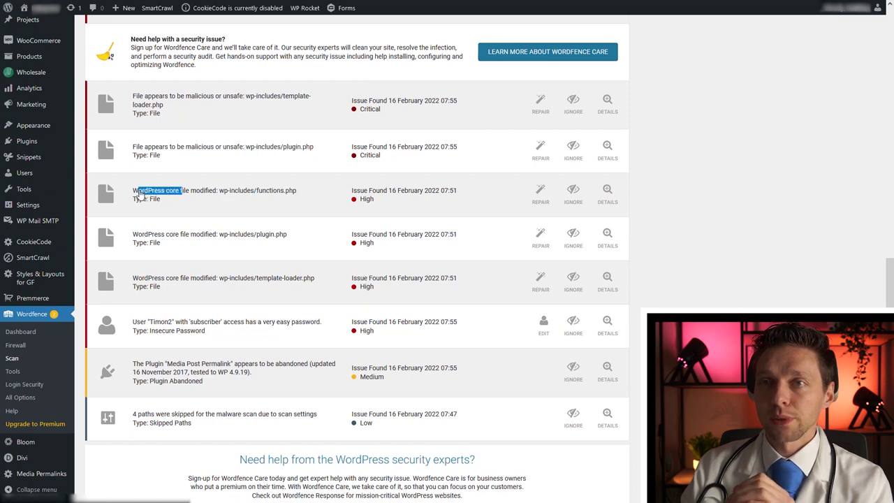
pyautogui.click(216, 282)
pyautogui.click(217, 283)
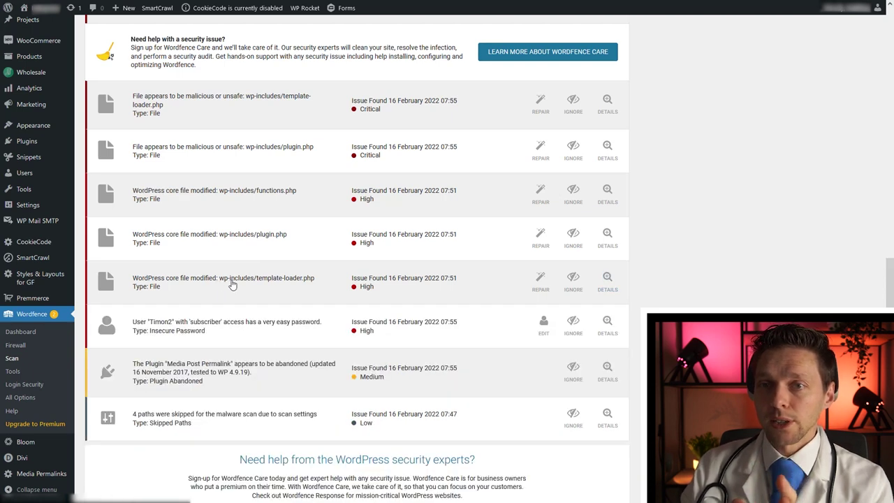
pyautogui.click(220, 381)
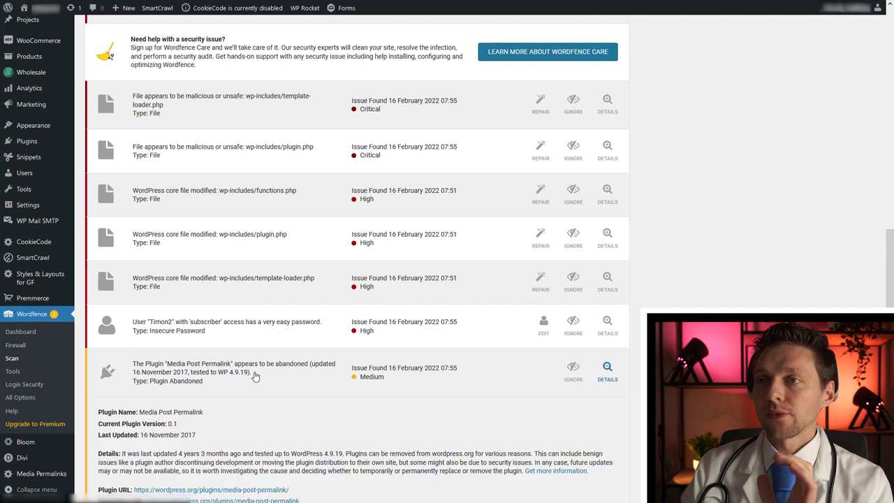
pyautogui.middleClick(260, 371)
pyautogui.middleClick(262, 377)
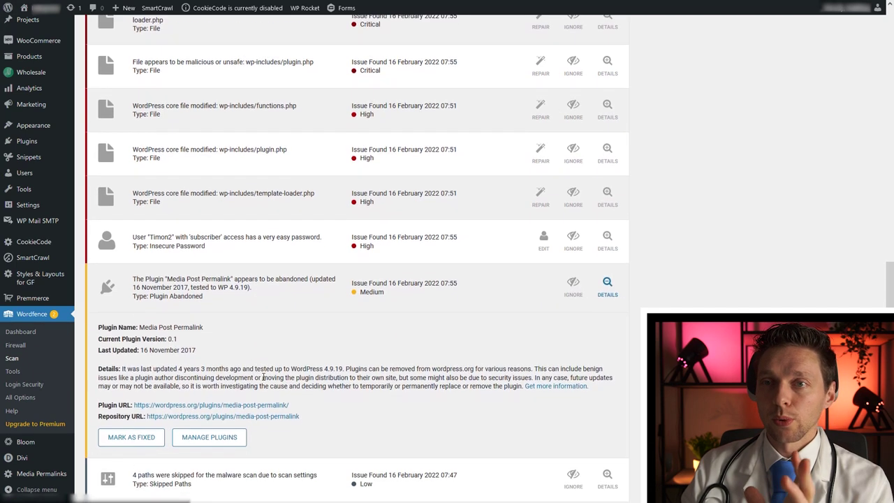
pyautogui.moveTo(203, 354); pyautogui.dragTo(139, 351)
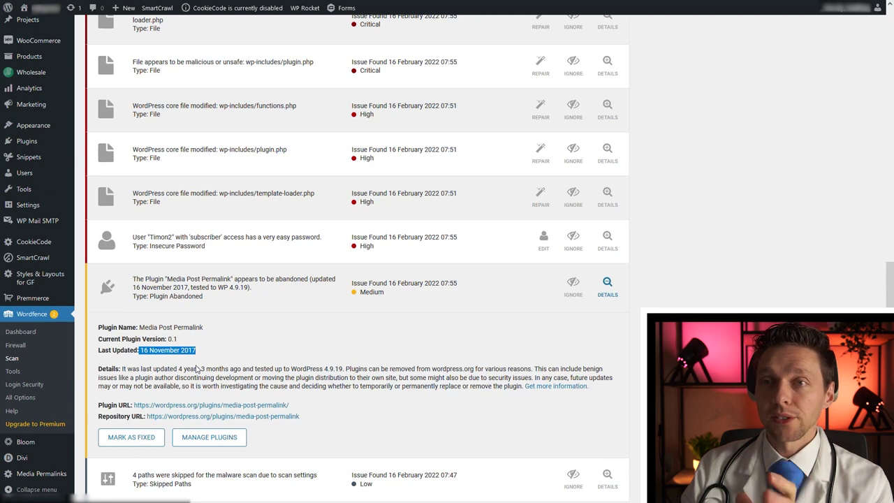
pyautogui.click(285, 299)
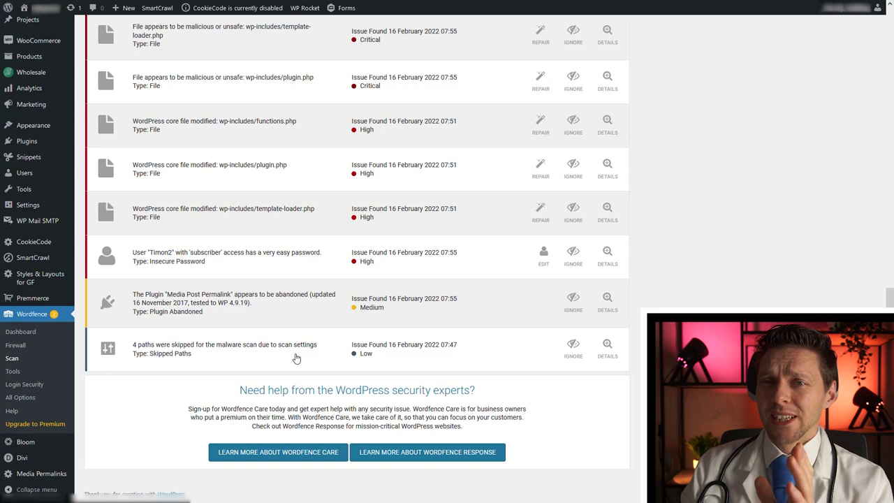
# Run Repair All Repairable Files on the flagged core files and confirm Repair Files.
pyautogui.middleClick(475, 344)
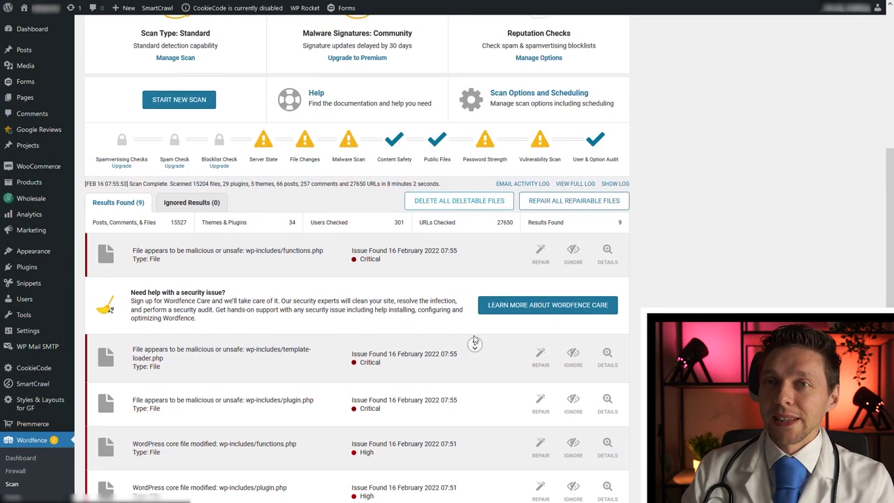
pyautogui.middleClick(475, 340)
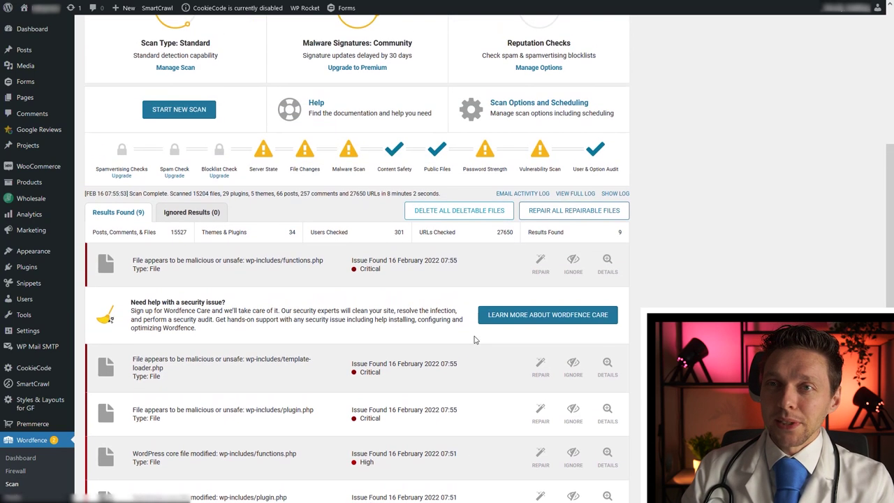
pyautogui.click(581, 217)
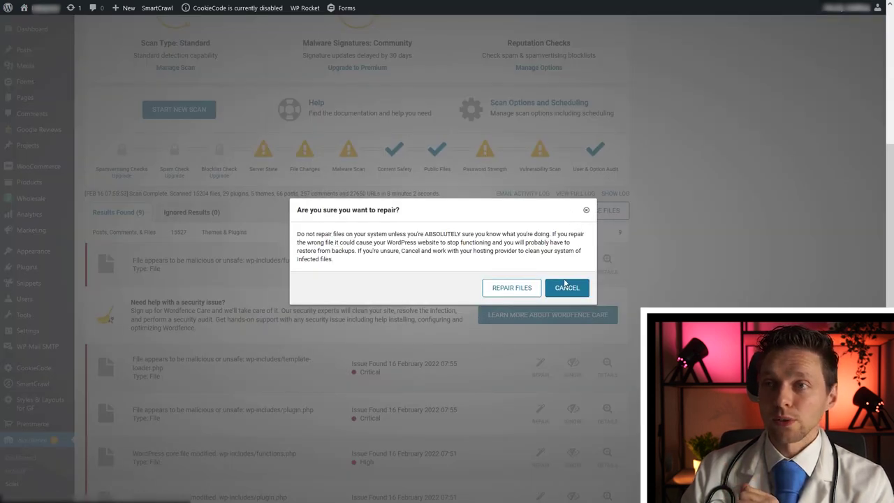
pyautogui.click(512, 289)
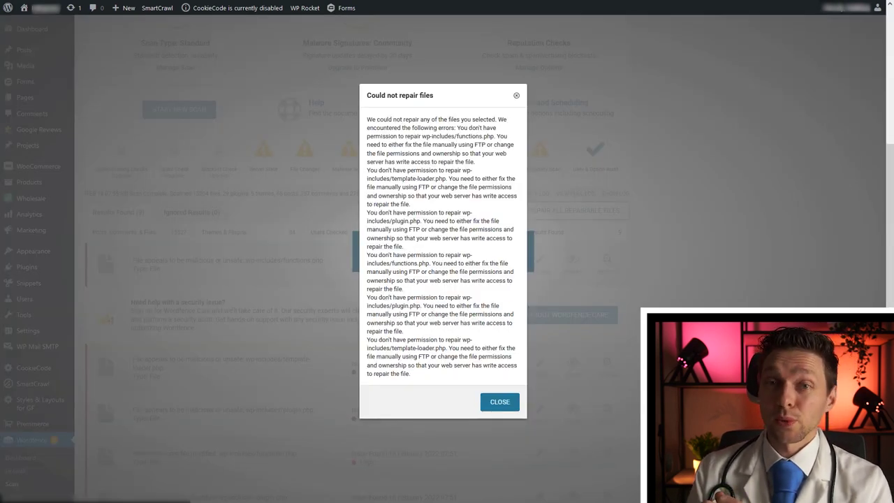
# Read the write-permission error explaining why the wp-includes files weren't repaired.
pyautogui.moveTo(368, 119); pyautogui.dragTo(489, 155)
pyautogui.click(485, 131)
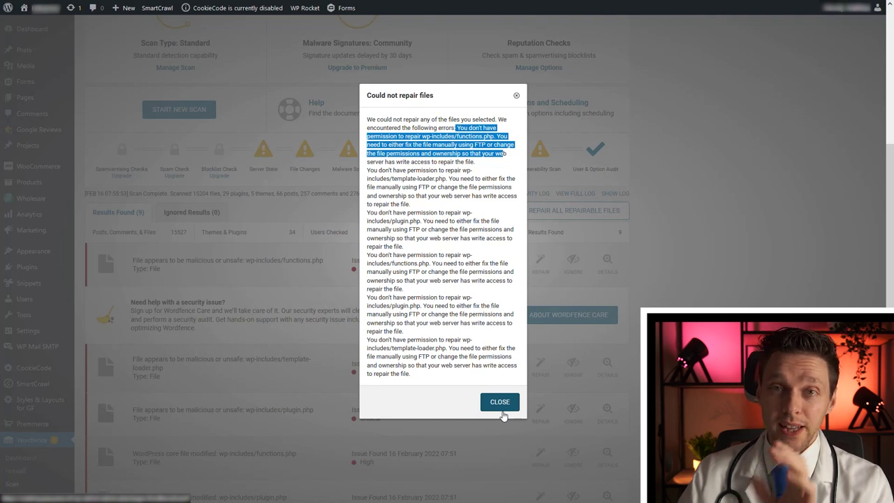
# Close the repair error report and go to Wordfence Tools' Live Traffic log.
pyautogui.click(501, 403)
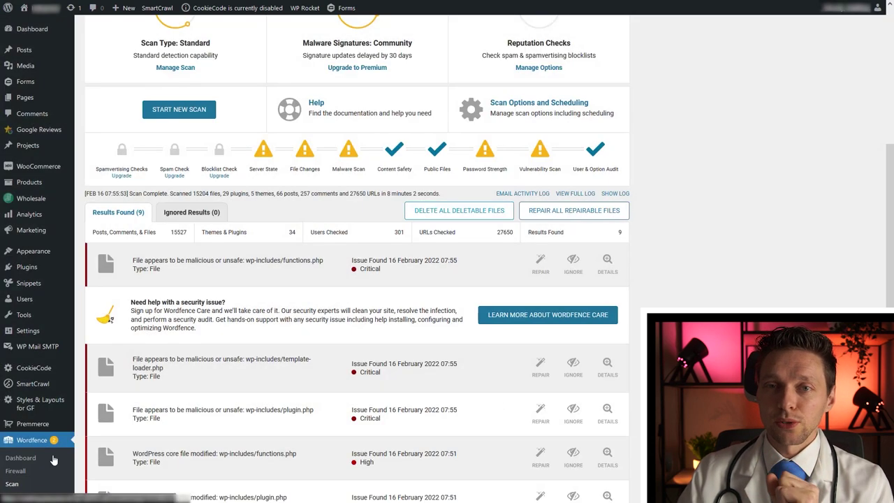
pyautogui.scroll(-1, 28, 458)
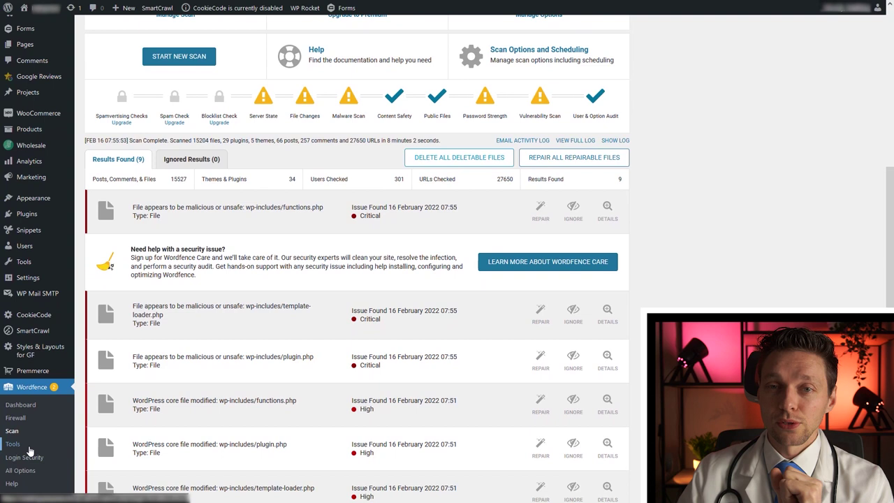
pyautogui.click(14, 444)
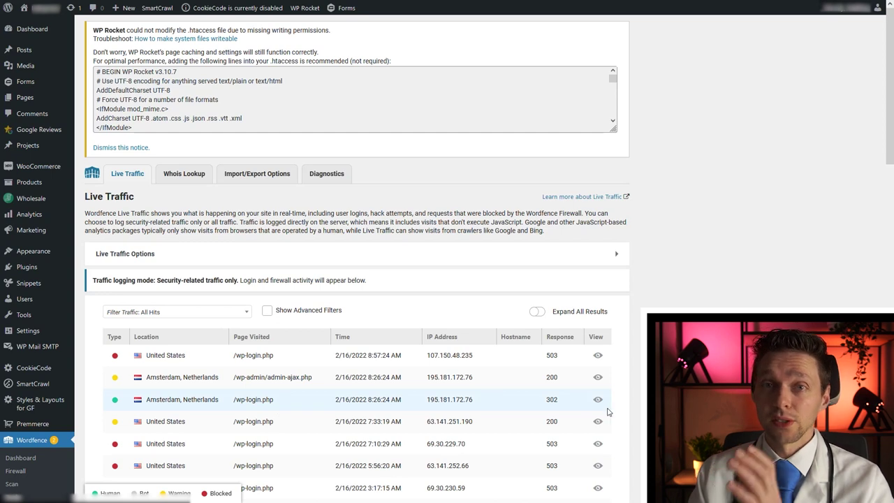
pyautogui.middleClick(664, 230)
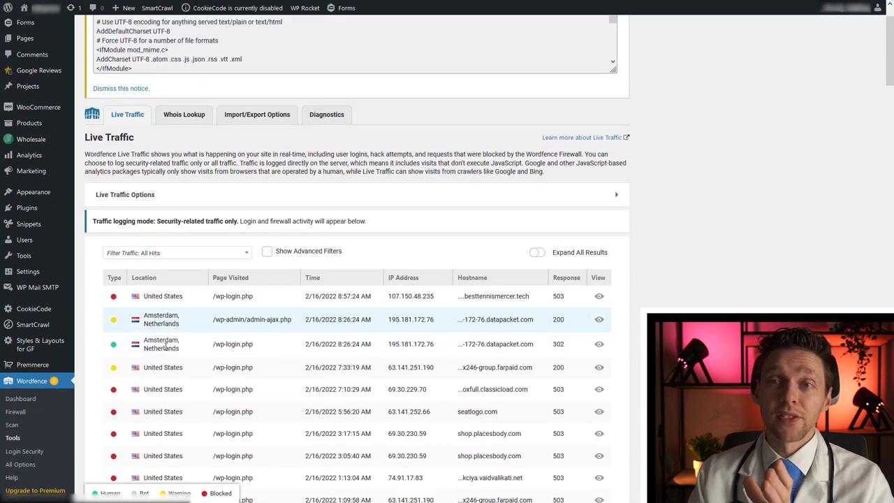
# Check which account logged in on the Amsterdam wp-login.php visit, then browse the traffic list.
pyautogui.click(187, 349)
pyautogui.moveTo(253, 393); pyautogui.dragTo(293, 394)
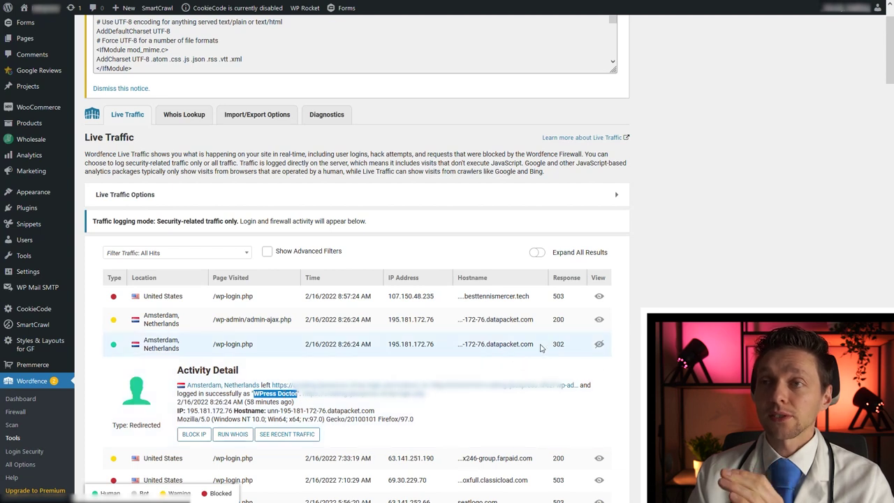
pyautogui.click(447, 347)
pyautogui.middleClick(445, 345)
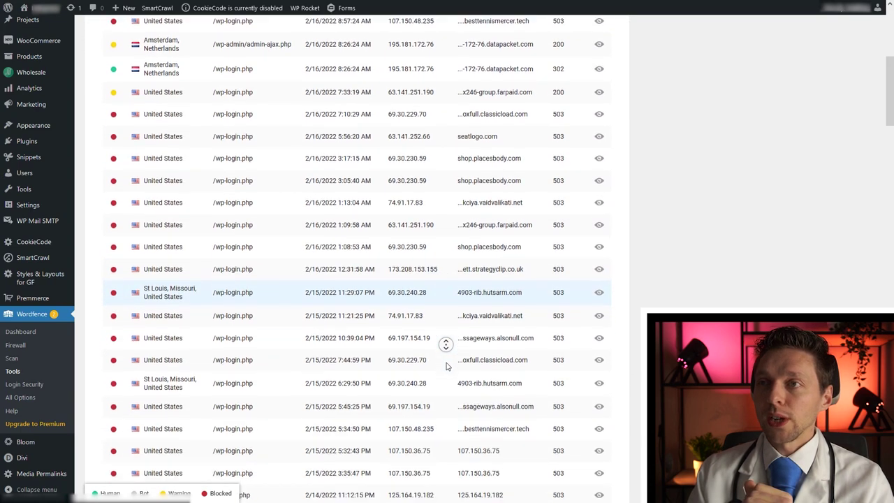
pyautogui.middleClick(445, 365)
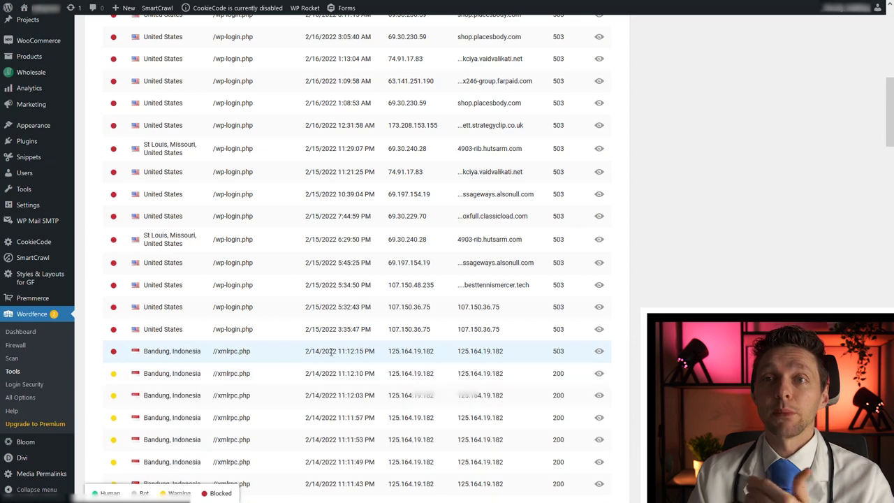
pyautogui.middleClick(357, 351)
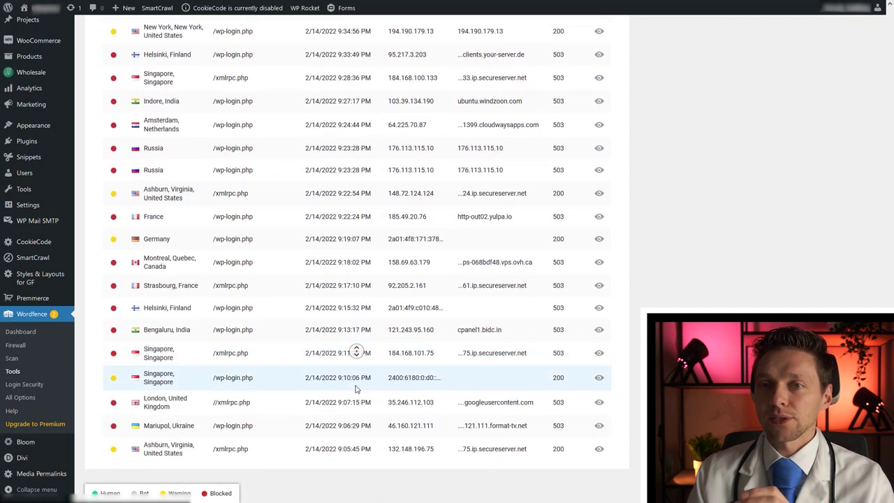
pyautogui.middleClick(358, 361)
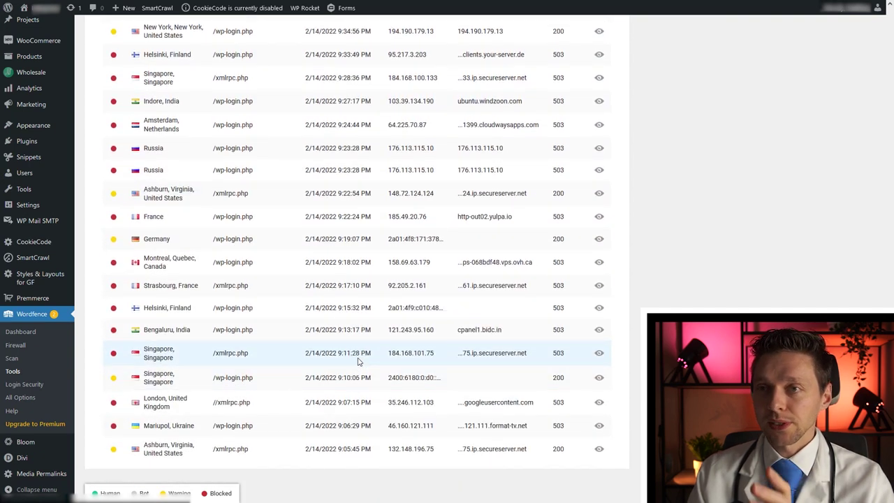
pyautogui.middleClick(357, 364)
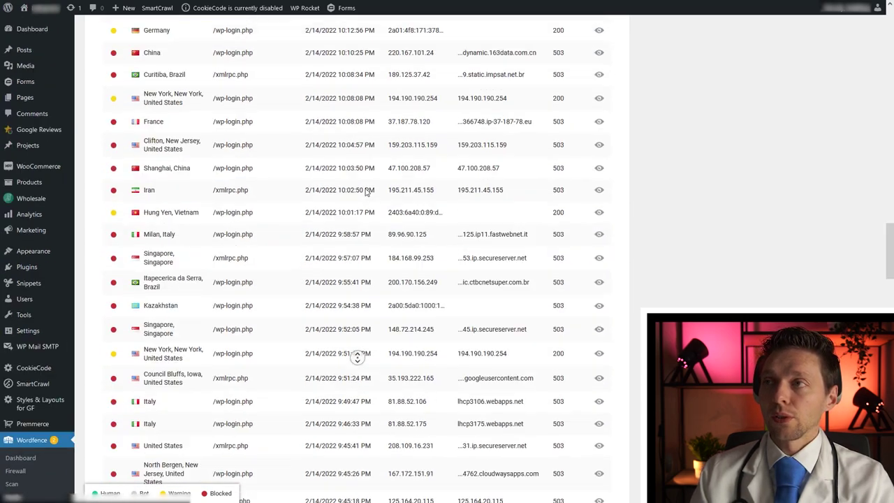
pyautogui.scroll(15, 362, 234)
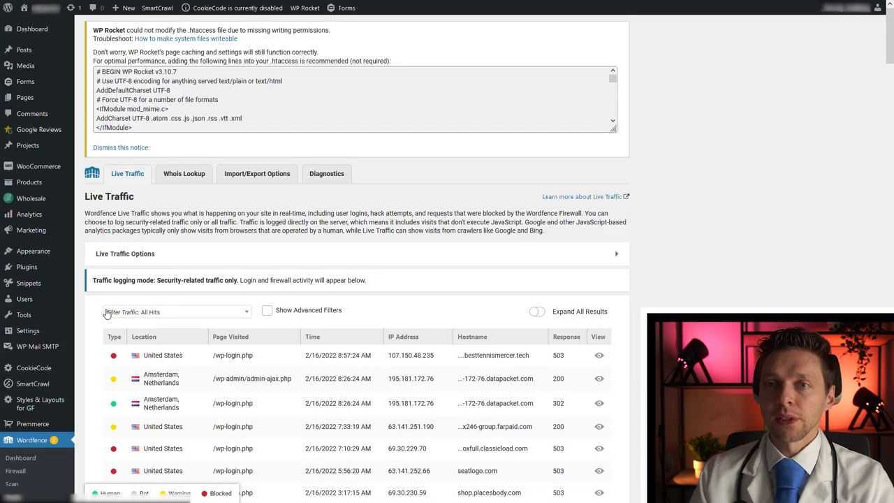
pyautogui.click(158, 313)
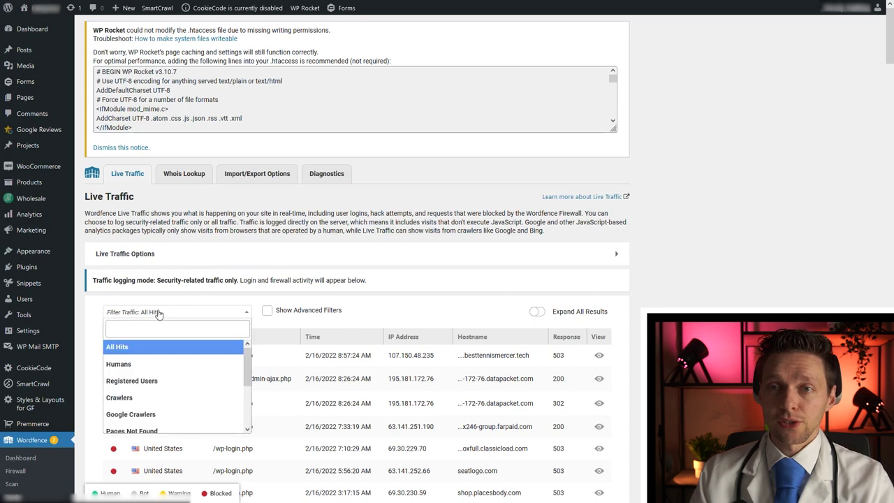
pyautogui.click(144, 381)
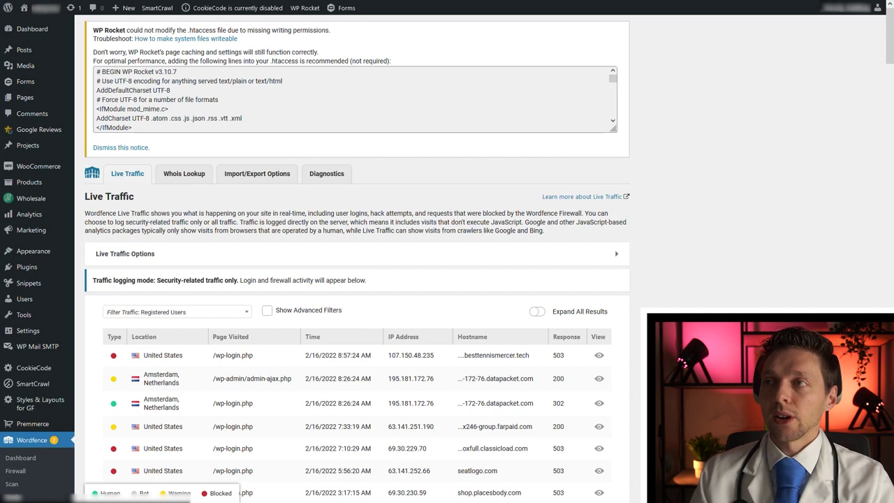
pyautogui.hotkey('ctrl', 'shift', 'c')
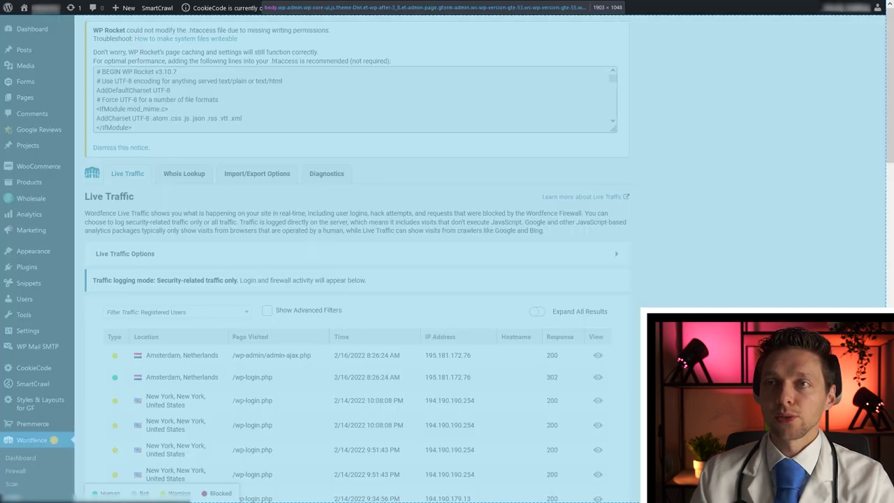
pyautogui.hotkey('ctrl', 'shift', 'c')
pyautogui.click(600, 377)
pyautogui.middleClick(661, 246)
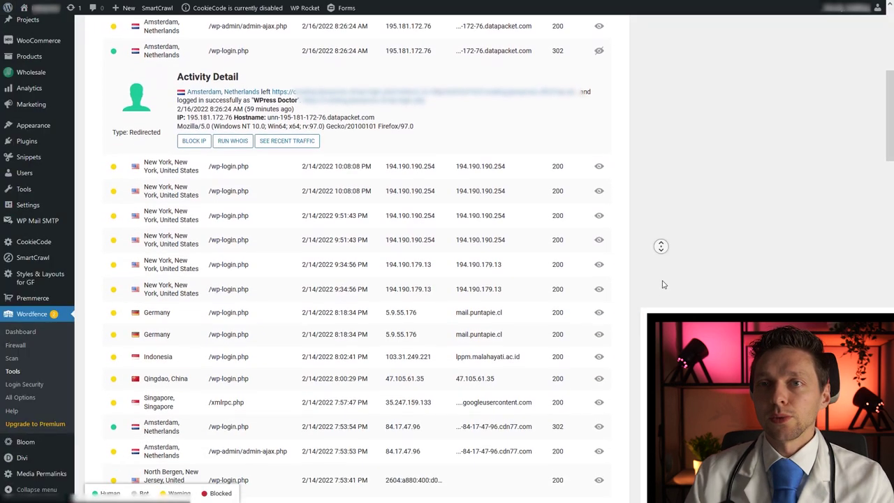
pyautogui.click(598, 203)
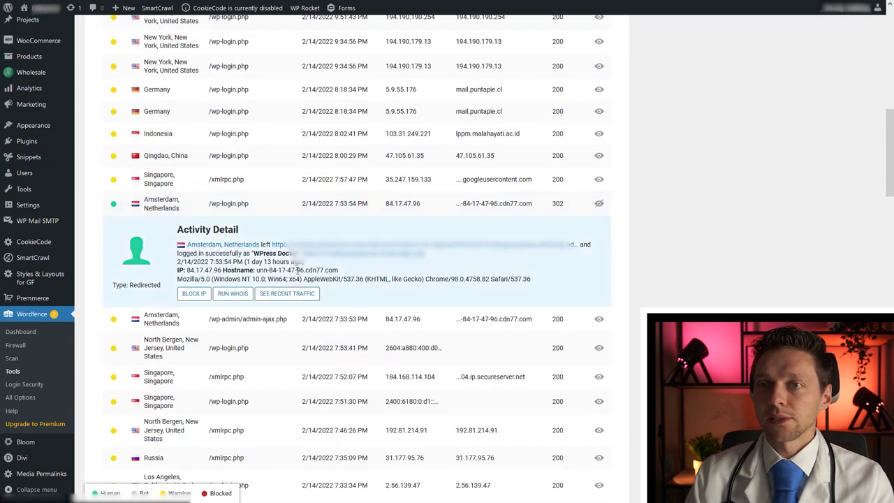
pyautogui.middleClick(631, 275)
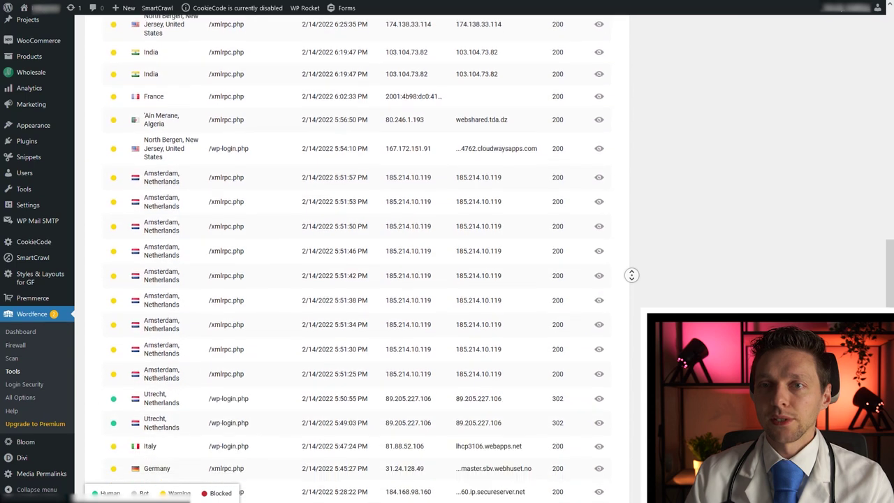
pyautogui.middleClick(641, 295)
pyautogui.click(599, 304)
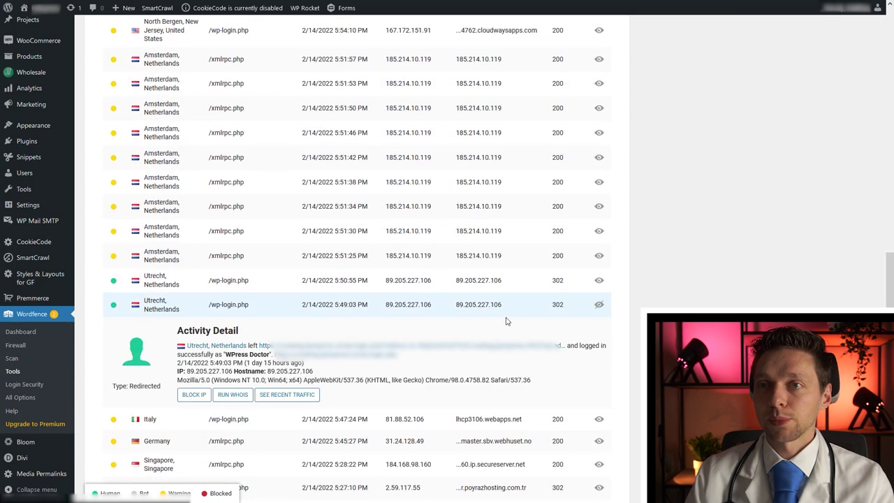
pyautogui.moveTo(272, 354); pyautogui.dragTo(225, 354)
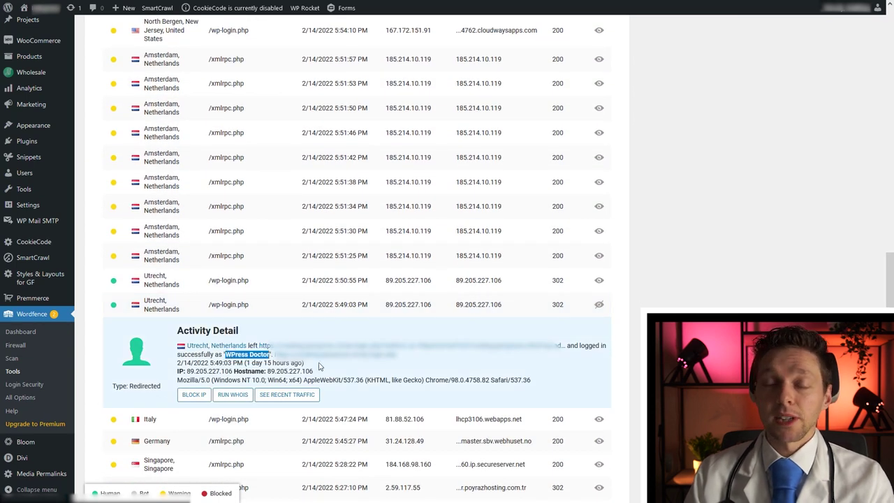
pyautogui.click(611, 305)
pyautogui.middleClick(649, 284)
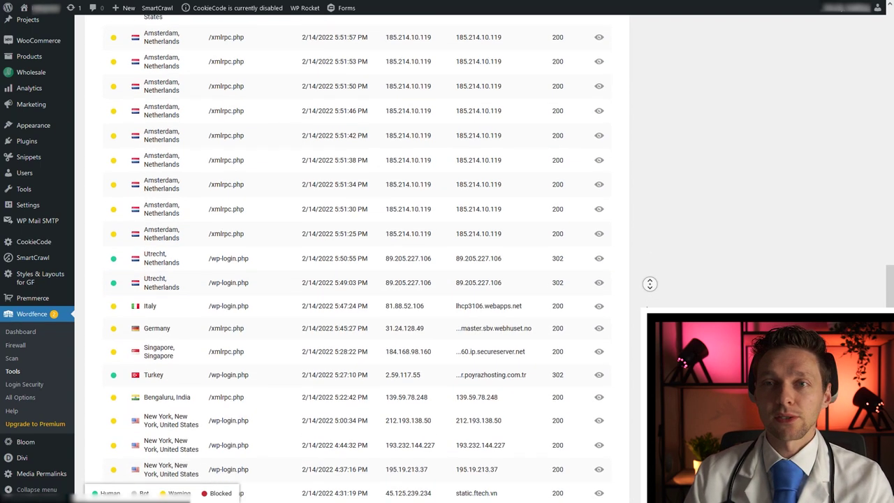
pyautogui.scroll(-2, 648, 308)
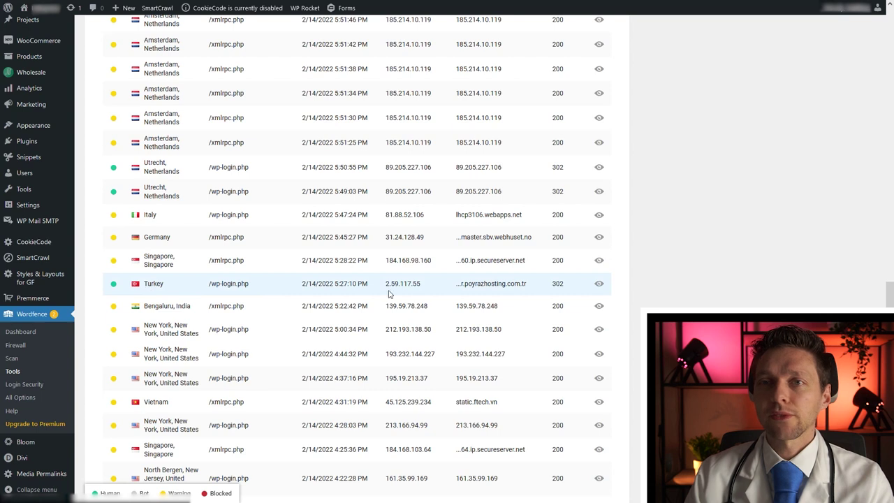
pyautogui.click(180, 292)
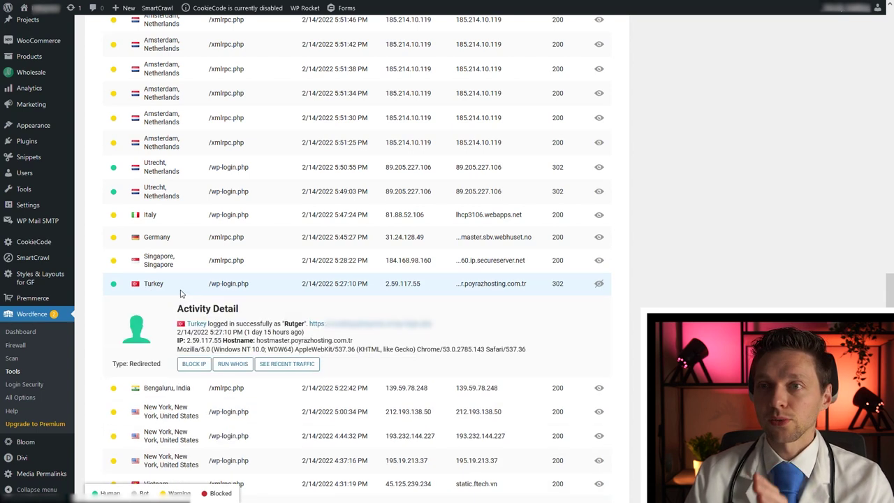
pyautogui.moveTo(282, 324); pyautogui.dragTo(304, 324)
pyautogui.doubleClick(293, 324)
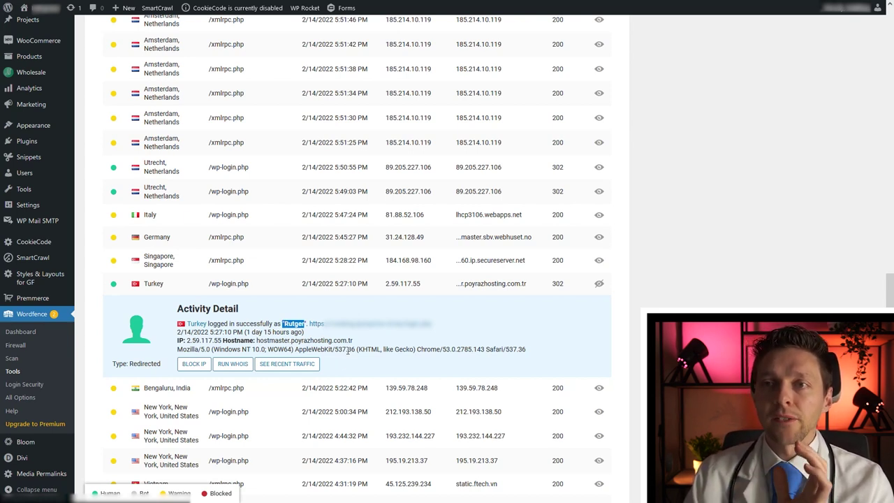
pyautogui.middleClick(453, 340)
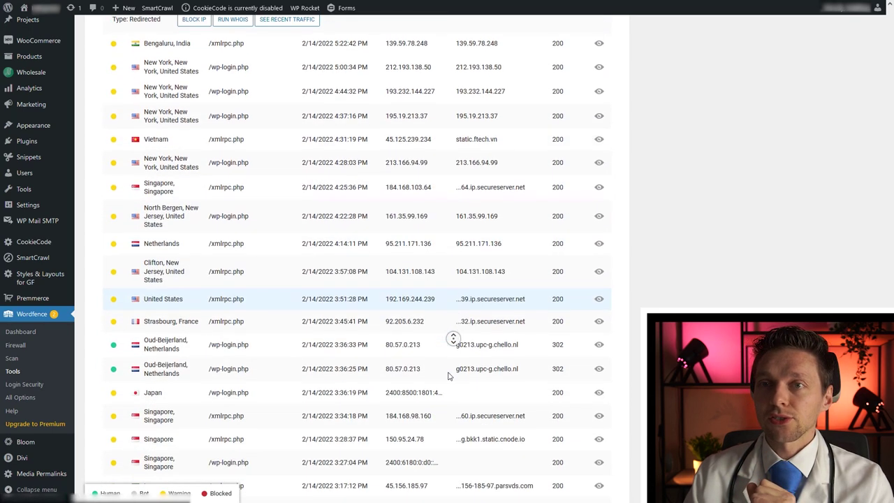
pyautogui.middleClick(451, 359)
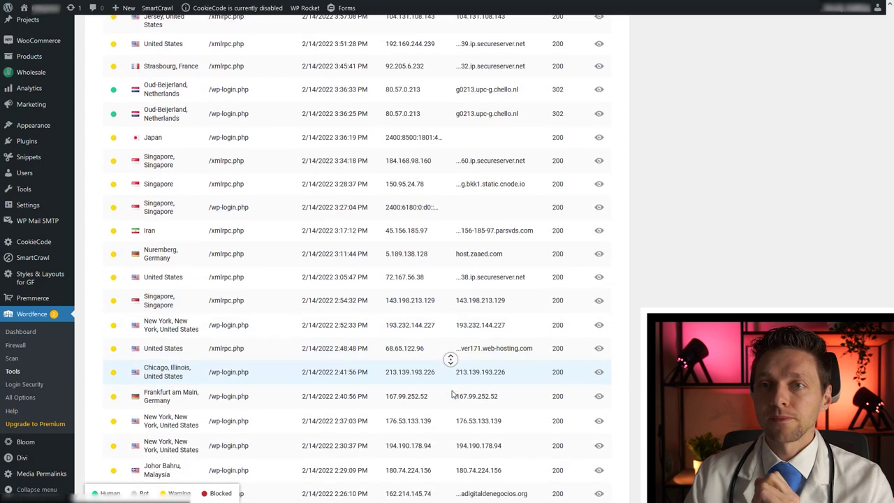
pyautogui.middleClick(453, 394)
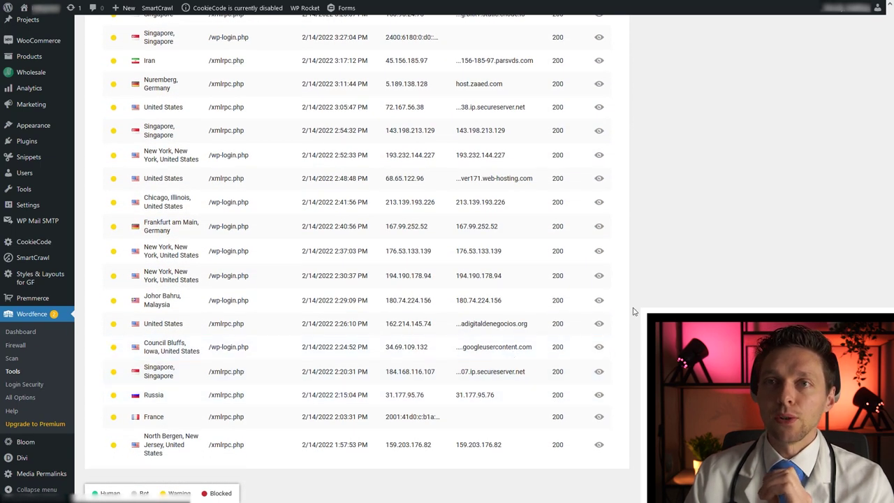
pyautogui.scroll(10, 633, 273)
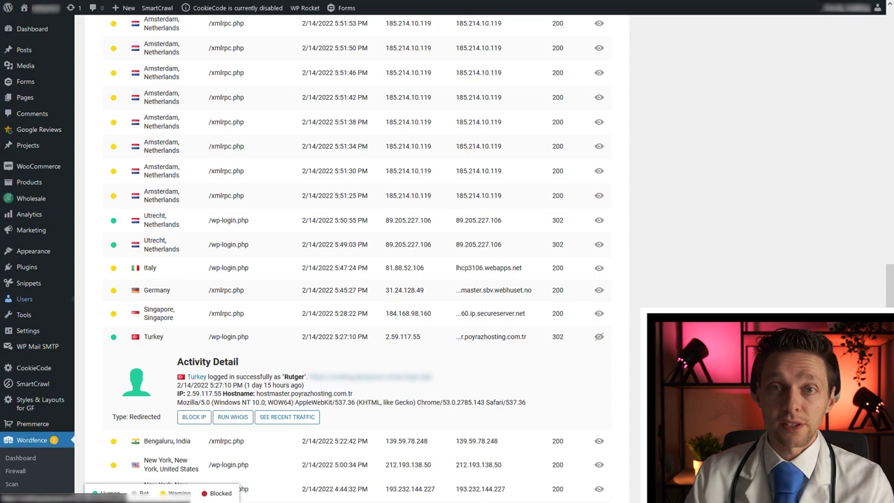
# Filter All Users by Administrator and delete the suspicious admin account from Turkey.
pyautogui.moveTo(64, 305)
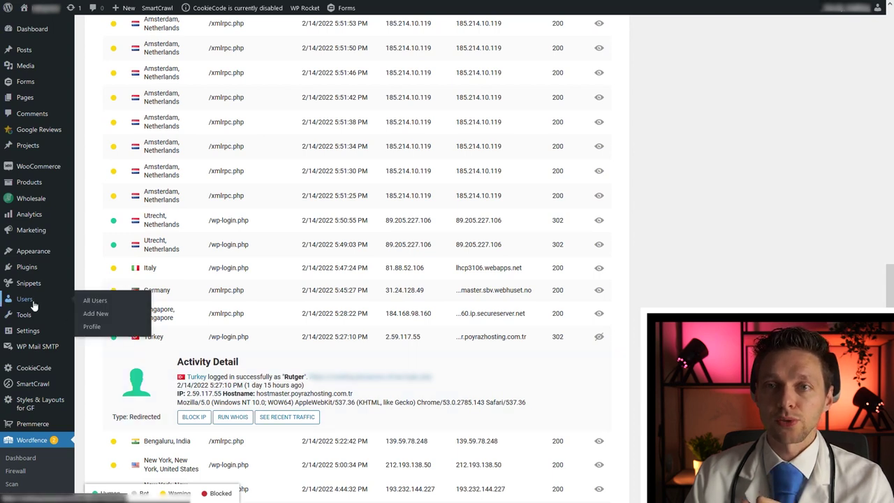
pyautogui.click(95, 303)
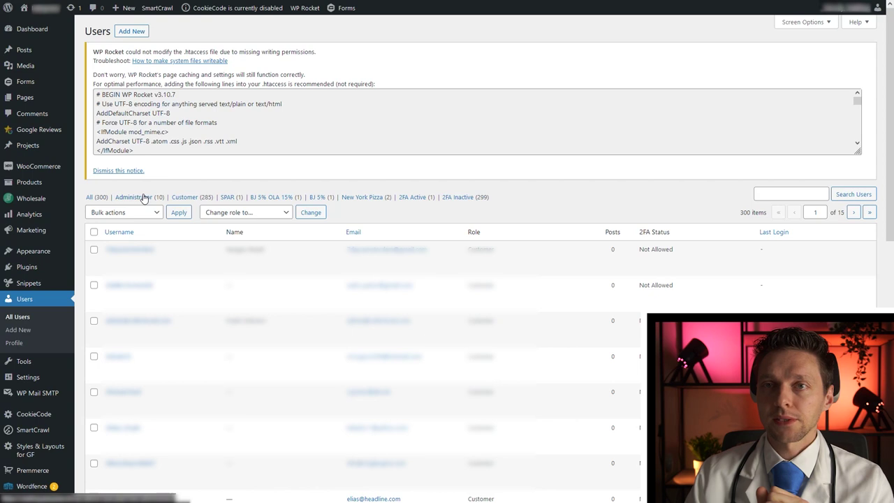
pyautogui.click(143, 199)
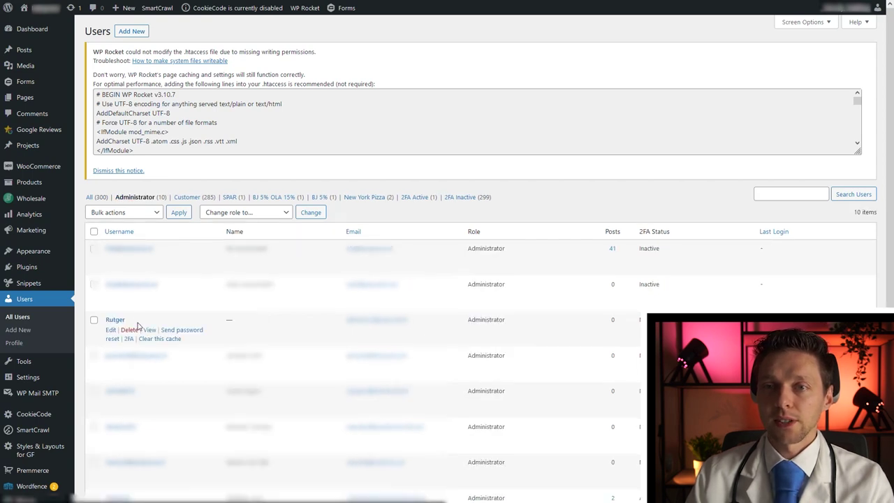
pyautogui.moveTo(126, 319); pyautogui.dragTo(109, 326)
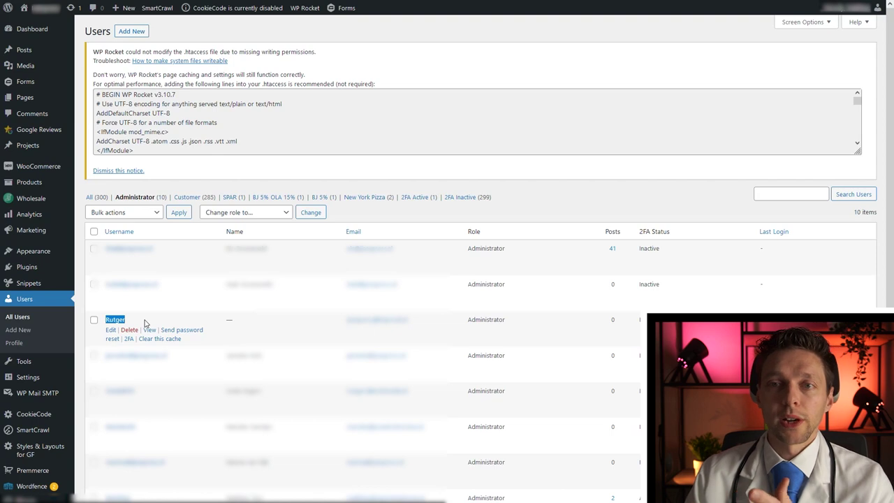
pyautogui.click(144, 323)
pyautogui.click(129, 332)
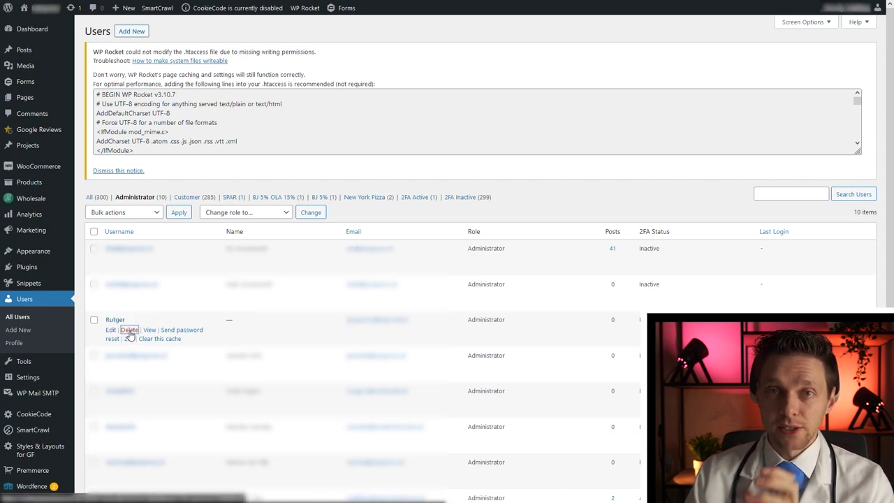
pyautogui.click(114, 232)
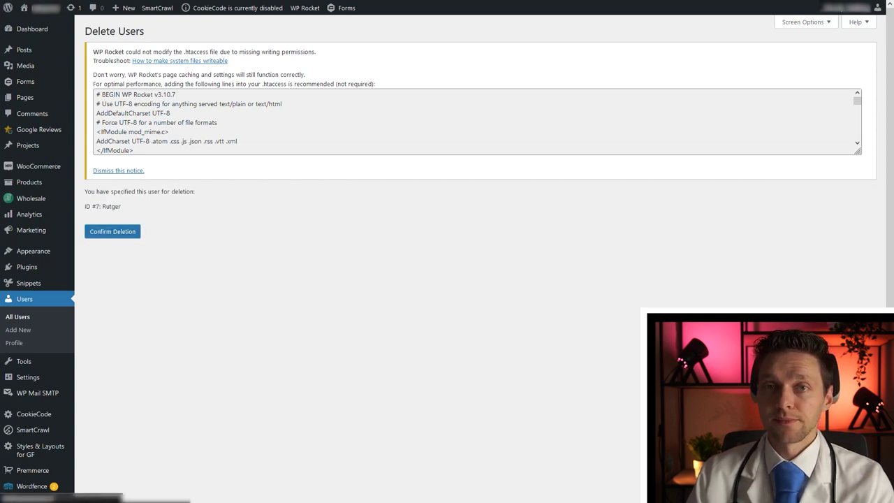
pyautogui.moveTo(93, 198); pyautogui.dragTo(144, 200)
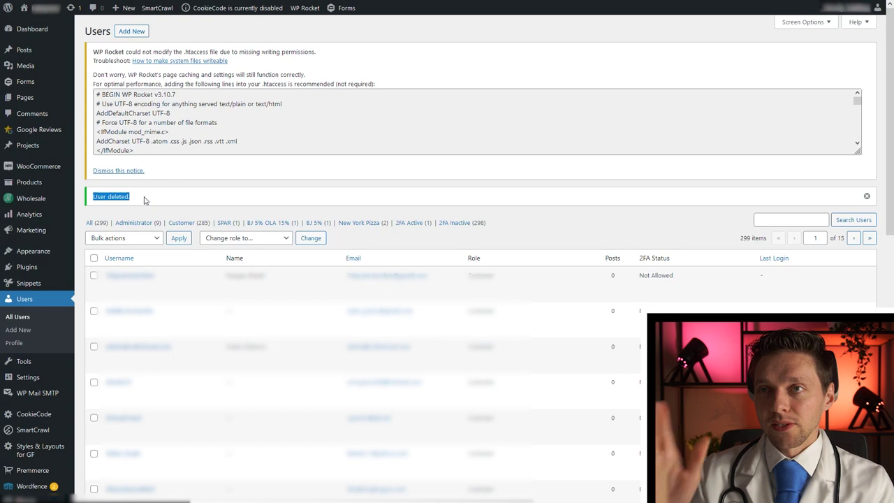
pyautogui.click(145, 200)
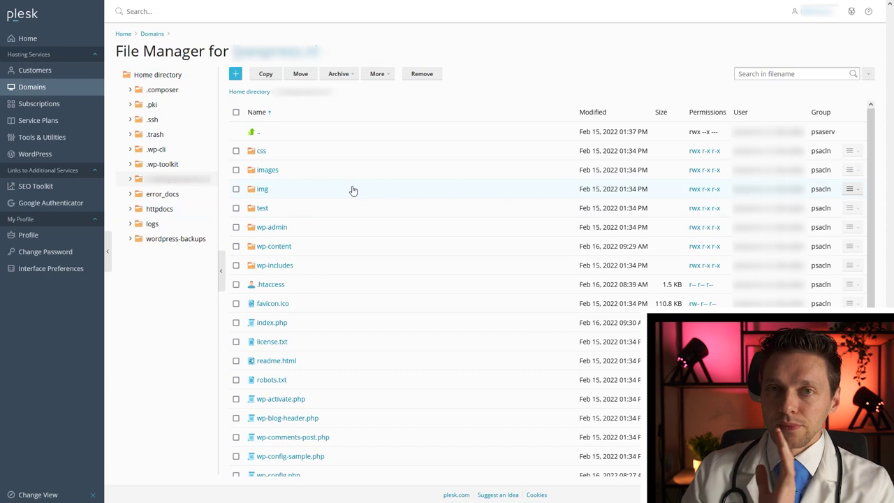
# Return from wp-content to the site root and tick the select-all checkbox.
pyautogui.click(274, 246)
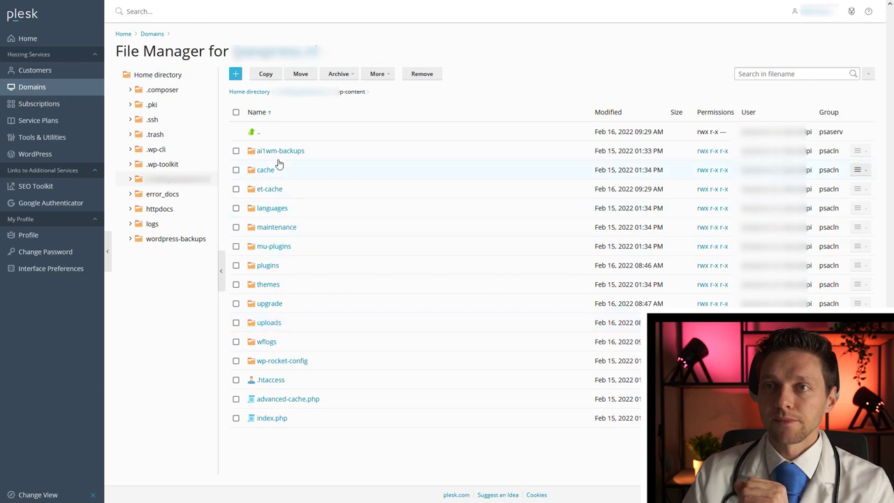
pyautogui.click(257, 134)
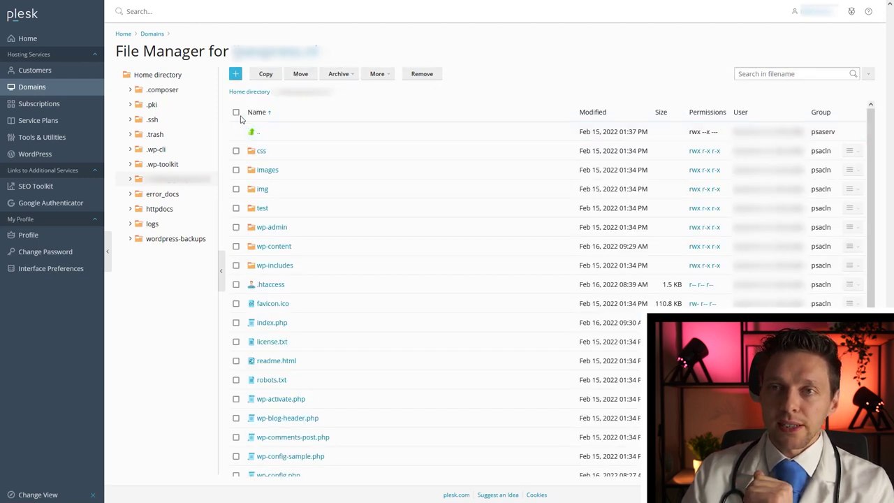
pyautogui.click(237, 112)
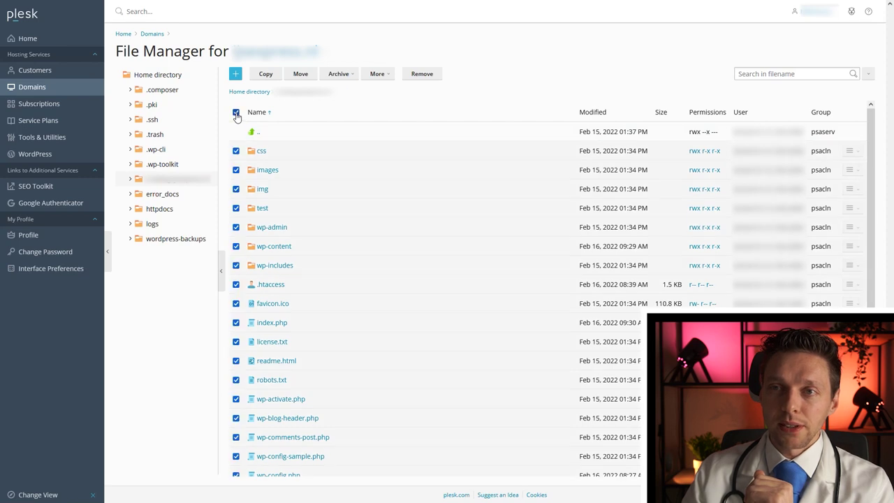
# Archive all root items except wp-content as 'hacked wordpress.zip'.
pyautogui.click(236, 245)
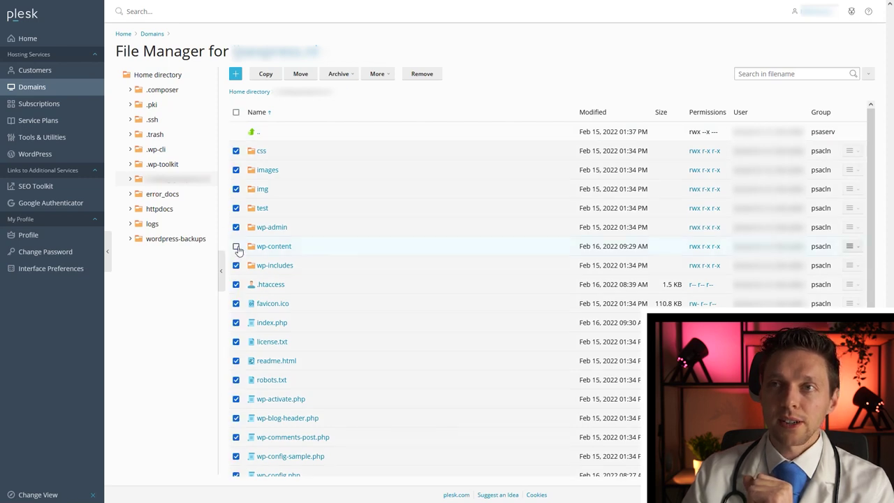
pyautogui.click(344, 74)
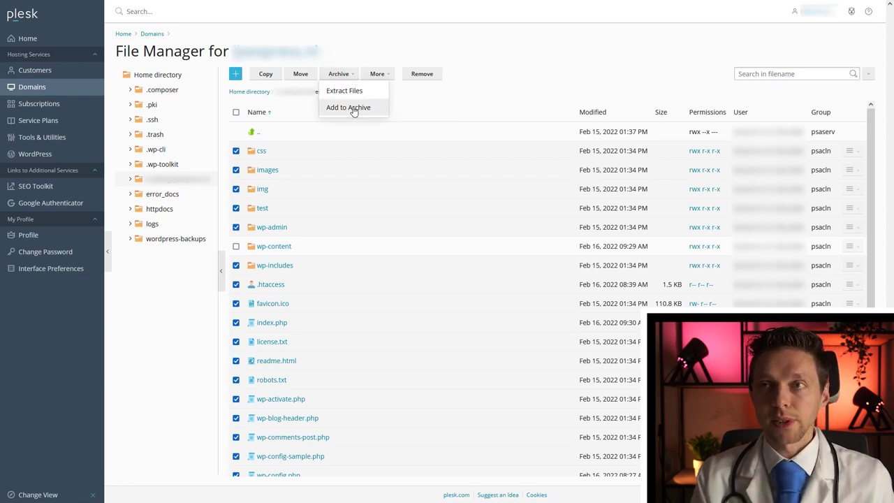
pyautogui.click(354, 109)
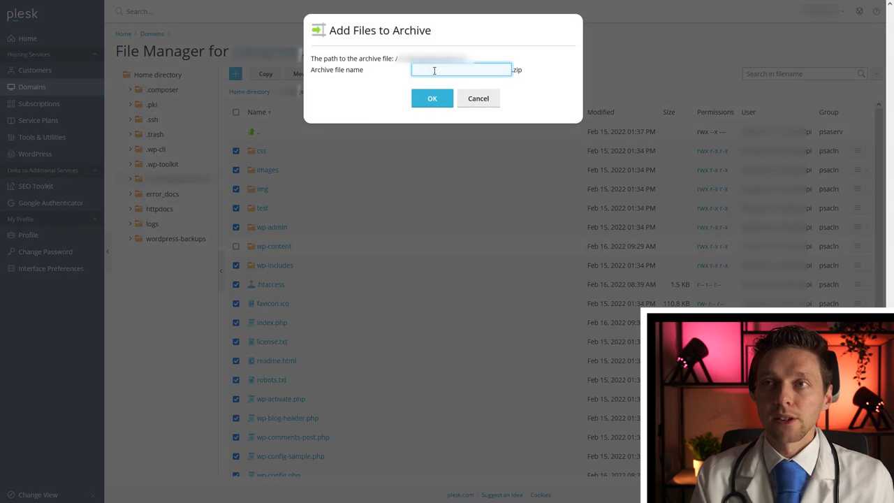
pyautogui.write('hacked wordpress')
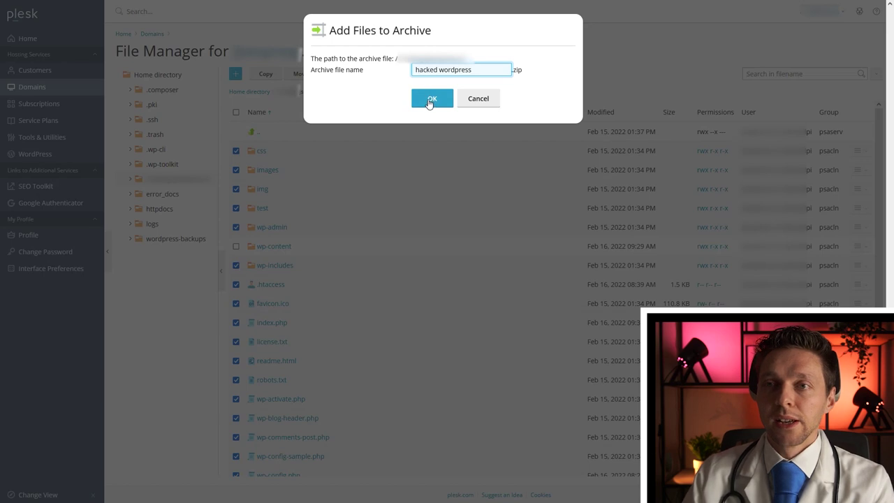
pyautogui.click(429, 100)
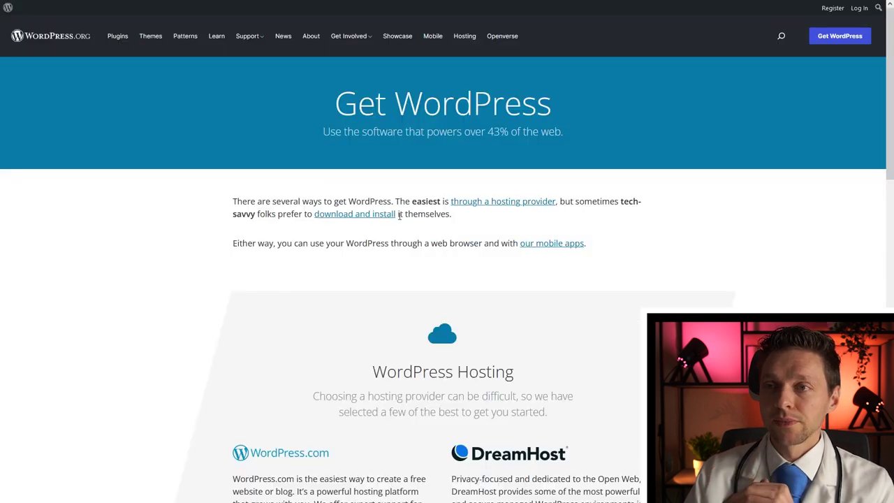
# Save the wordpress-5.9.zip package from WordPress.org's Get WordPress page.
pyautogui.moveTo(398, 215); pyautogui.dragTo(314, 215)
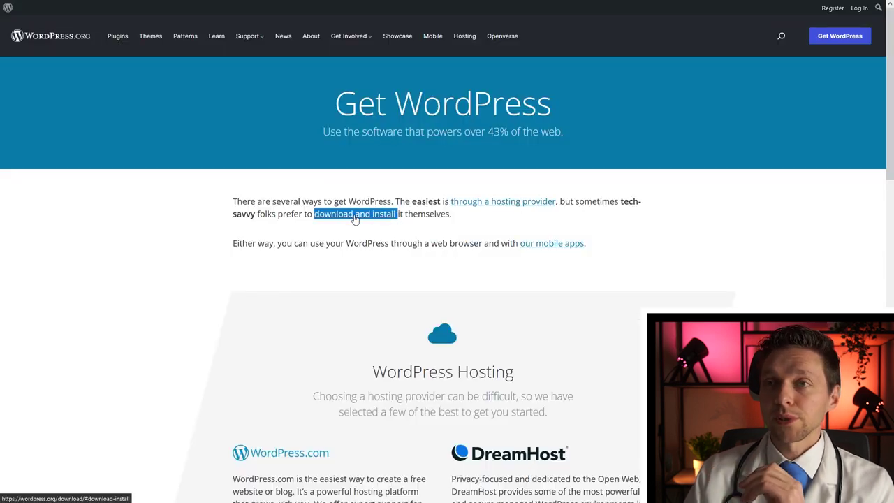
pyautogui.click(340, 222)
pyautogui.moveTo(400, 215); pyautogui.dragTo(314, 215)
pyautogui.click(354, 219)
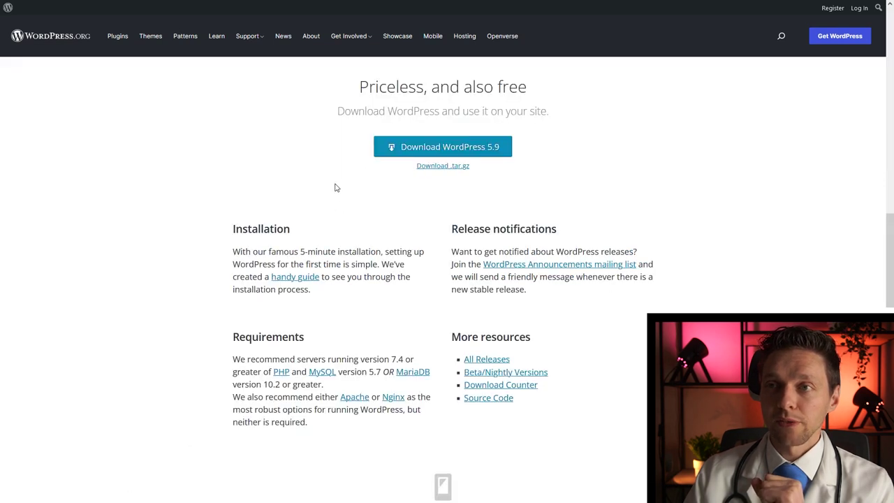
pyautogui.click(437, 147)
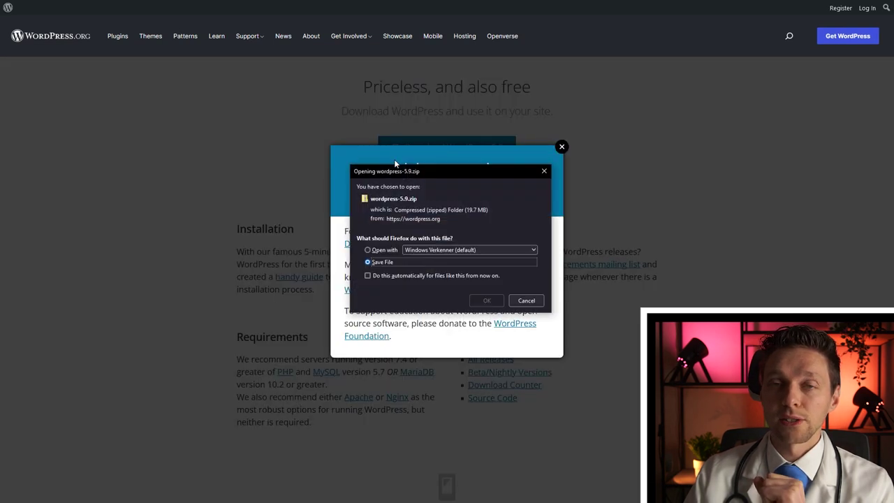
pyautogui.click(486, 301)
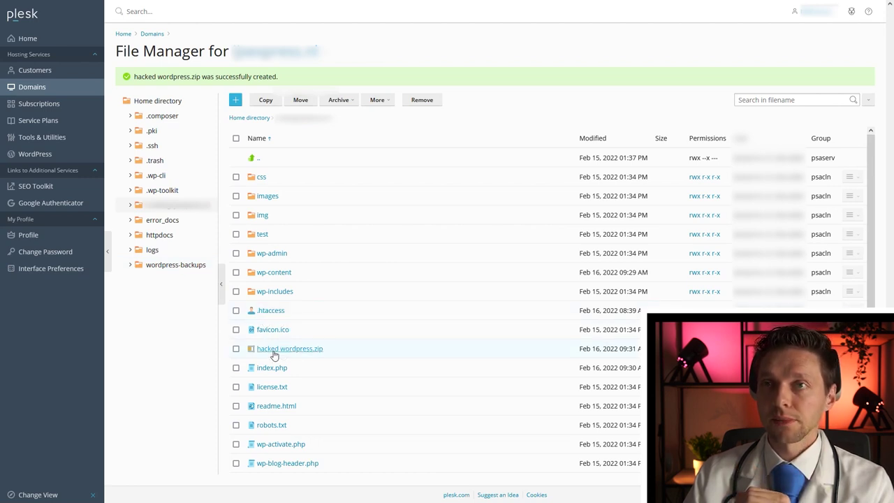
# Add owner write permission to index.php through Change Permissions and save it.
pyautogui.click(236, 101)
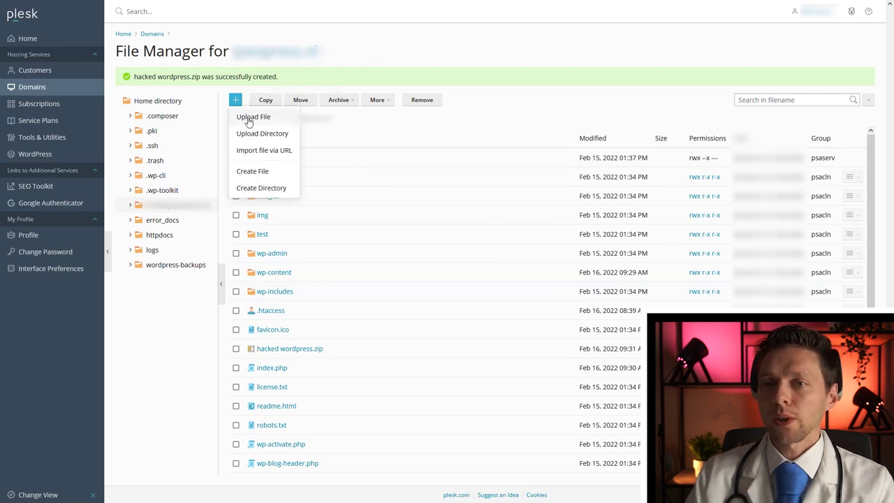
pyautogui.click(395, 140)
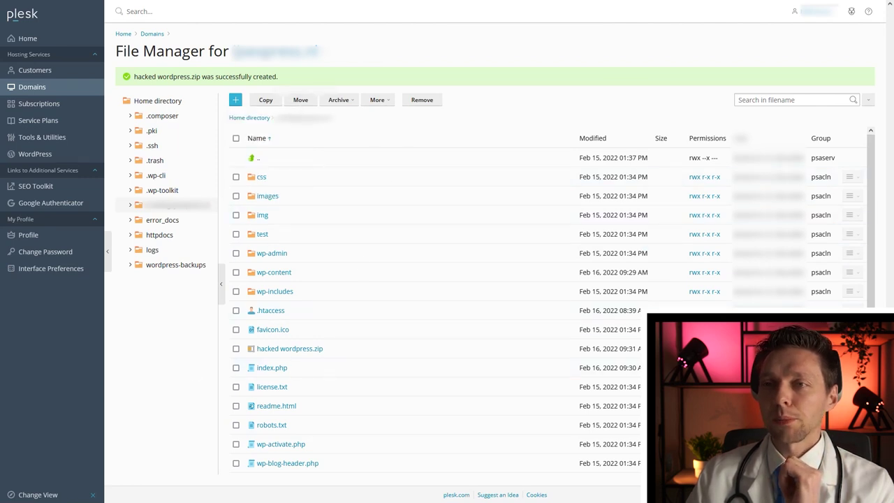
pyautogui.rightClick(328, 371)
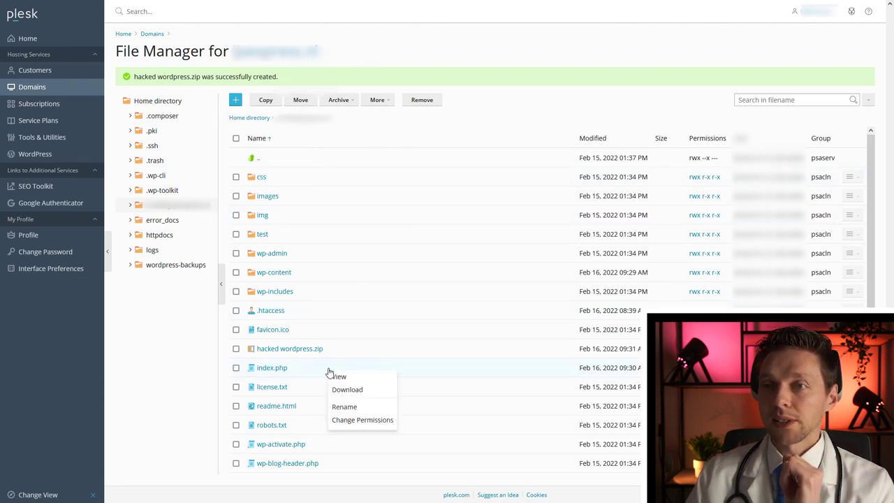
pyautogui.click(353, 420)
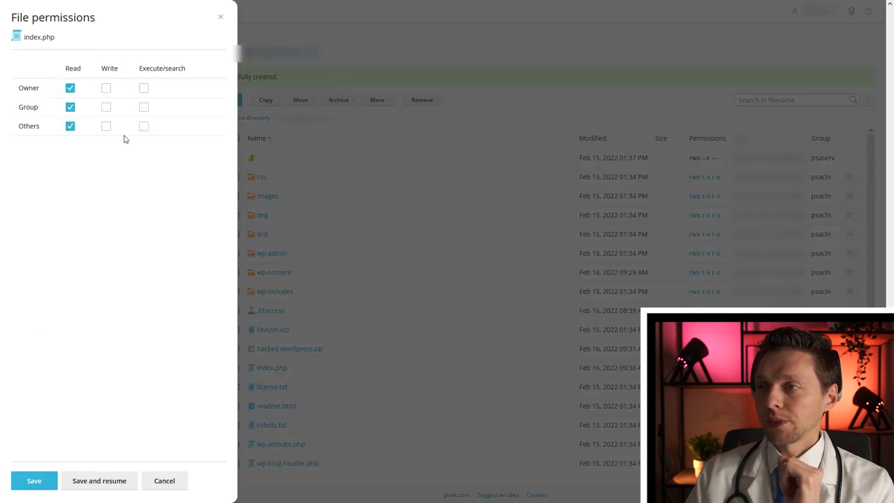
pyautogui.click(108, 92)
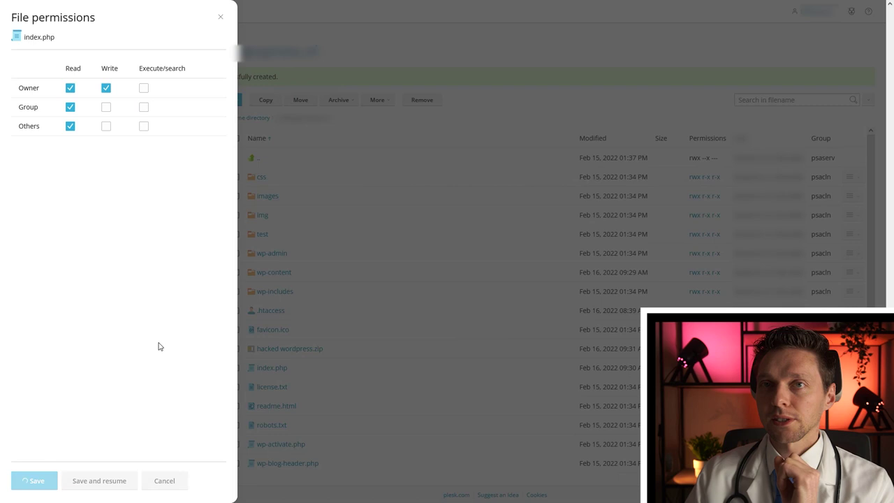
pyautogui.click(33, 481)
pyautogui.rightClick(319, 343)
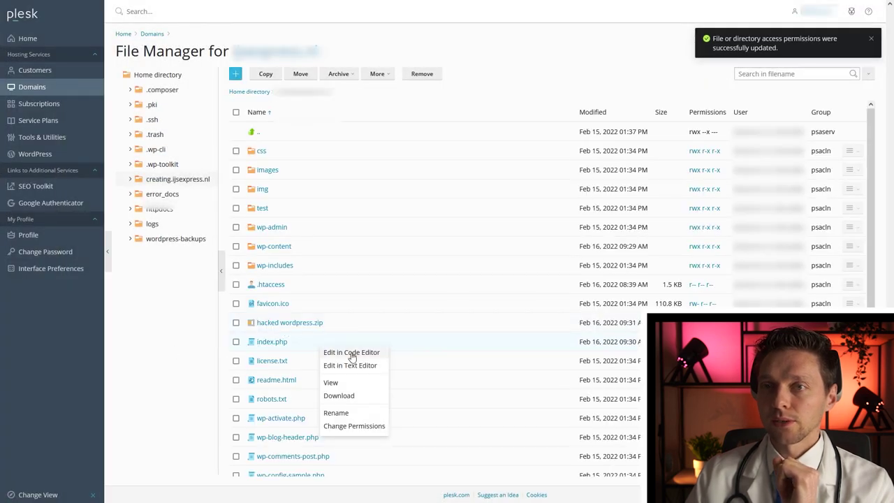
# Try opening index.php in Code Editor, dismiss the ESET trojan warning, and close the editor.
pyautogui.click(351, 354)
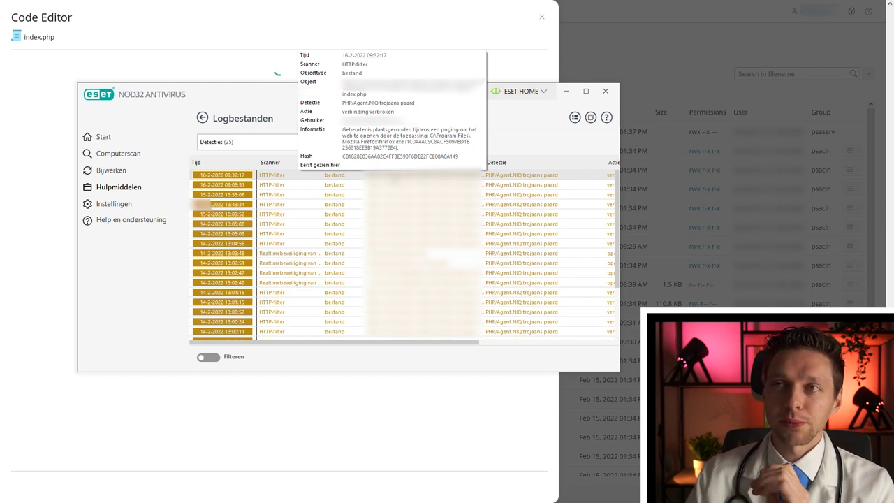
pyautogui.click(606, 91)
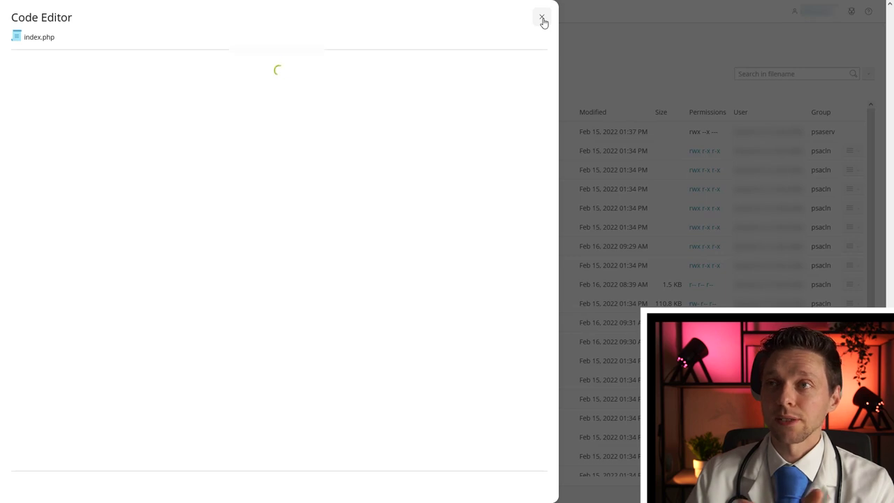
pyautogui.click(542, 18)
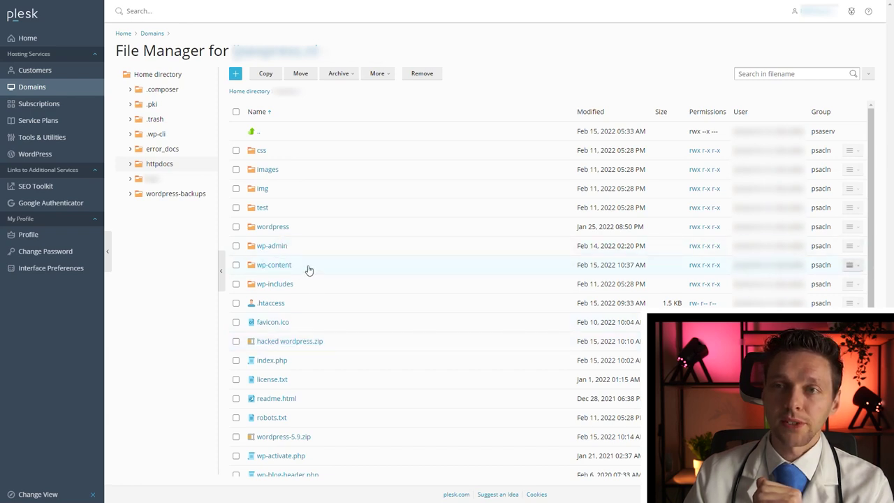
# Rename the wp-content folder to 'wp-content (right version)'.
pyautogui.rightClick(309, 270)
pyautogui.click(324, 290)
pyautogui.click(461, 71)
pyautogui.write('(right version')
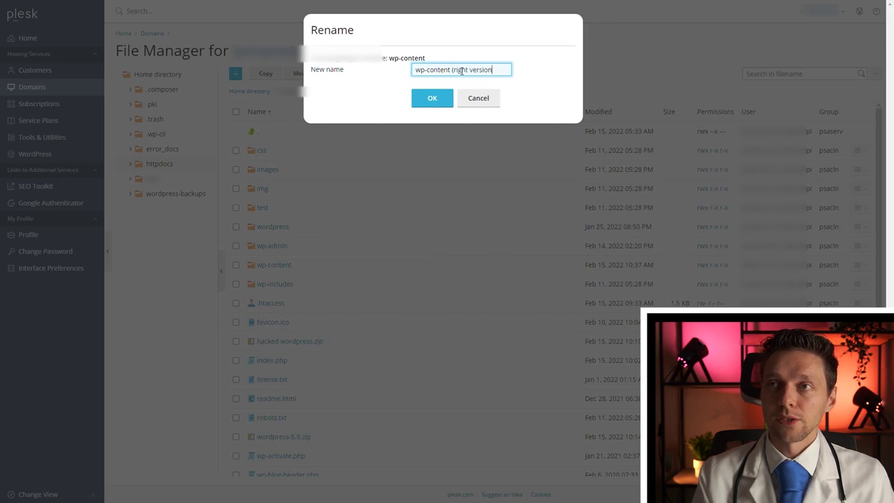
pyautogui.write(')')
pyautogui.click(432, 98)
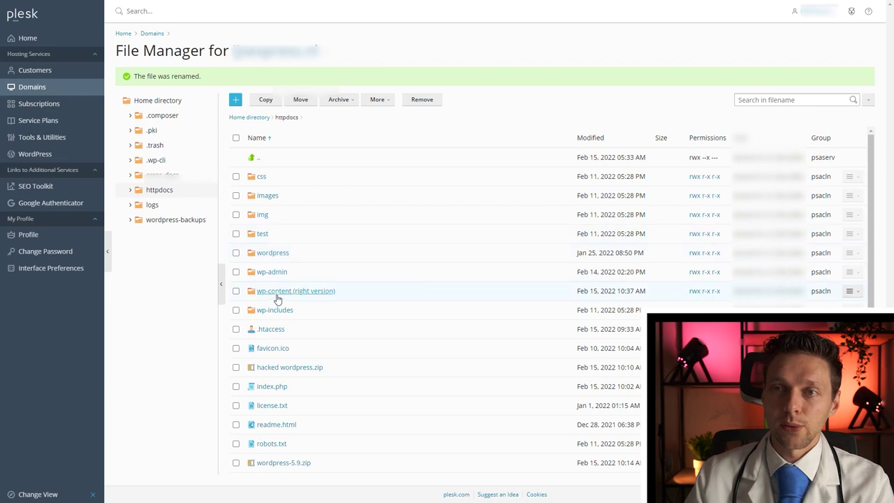
# Recycle the old httpdocs files, keeping wp-content (right version), wordpress-5.9.zip and wp-config.php.
pyautogui.click(236, 137)
pyautogui.click(236, 291)
pyautogui.scroll(-2, 236, 372)
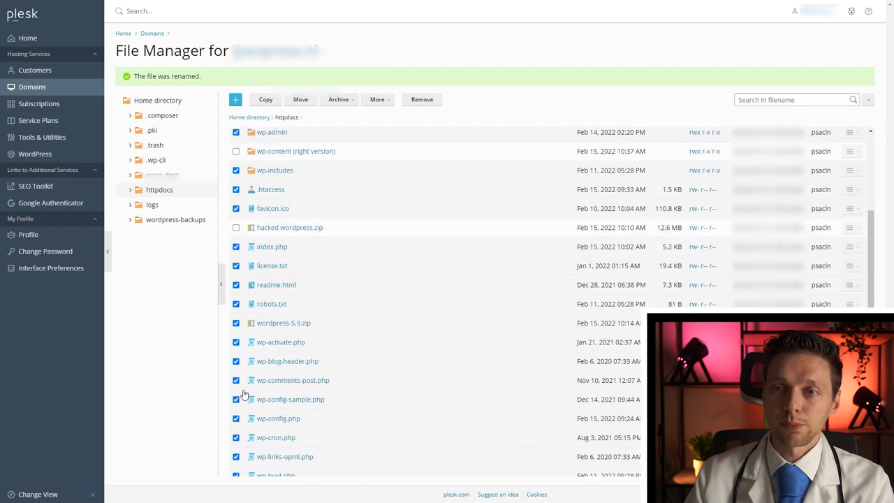
pyautogui.click(236, 322)
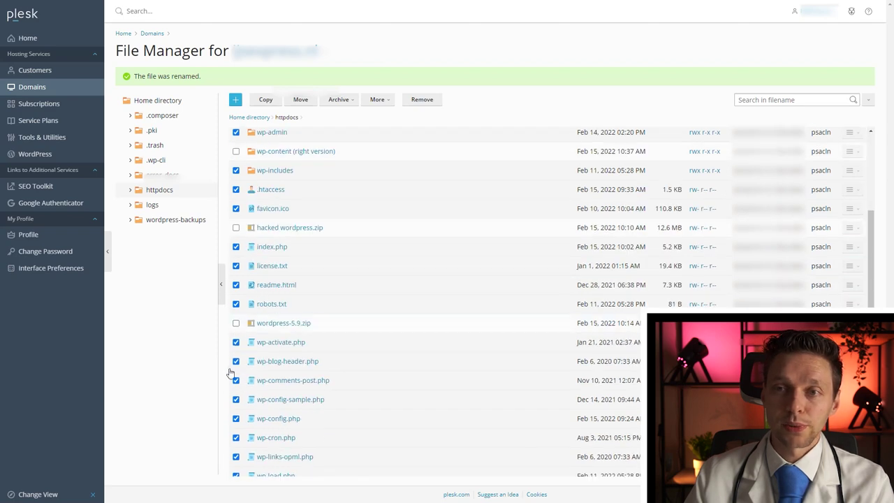
pyautogui.click(236, 418)
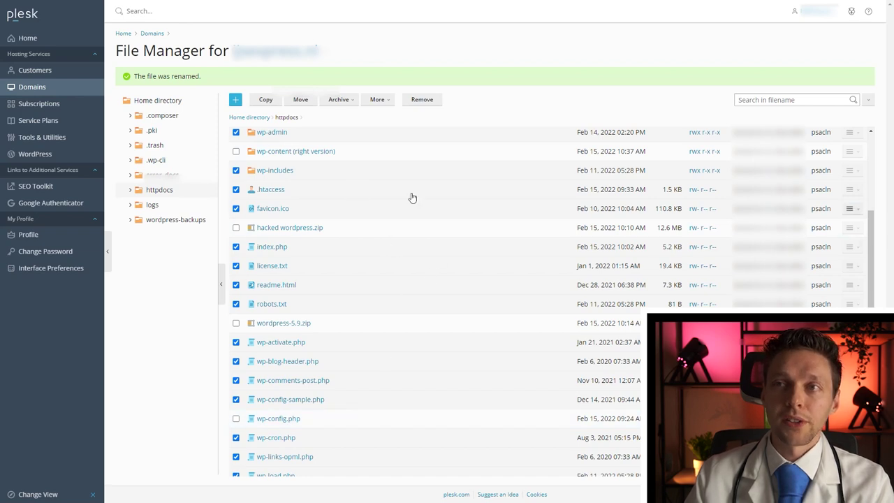
pyautogui.scroll(-2, 423, 211)
pyautogui.scroll(2, 423, 212)
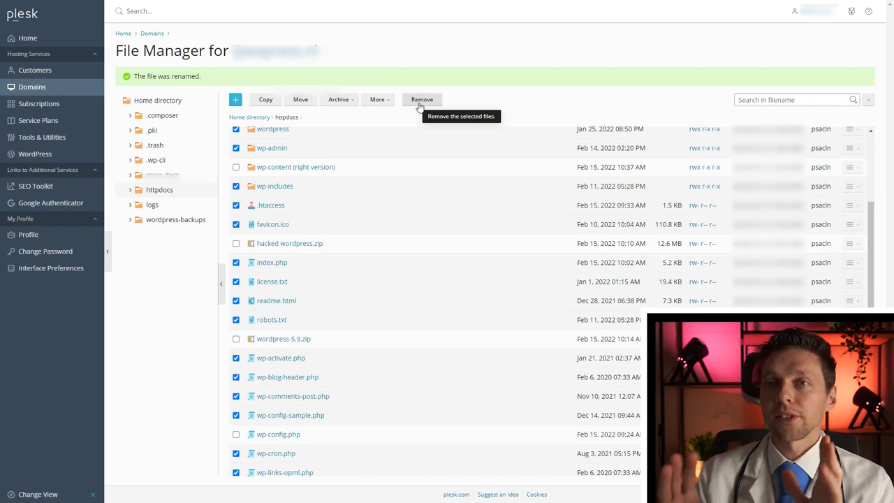
pyautogui.click(419, 102)
pyautogui.click(398, 288)
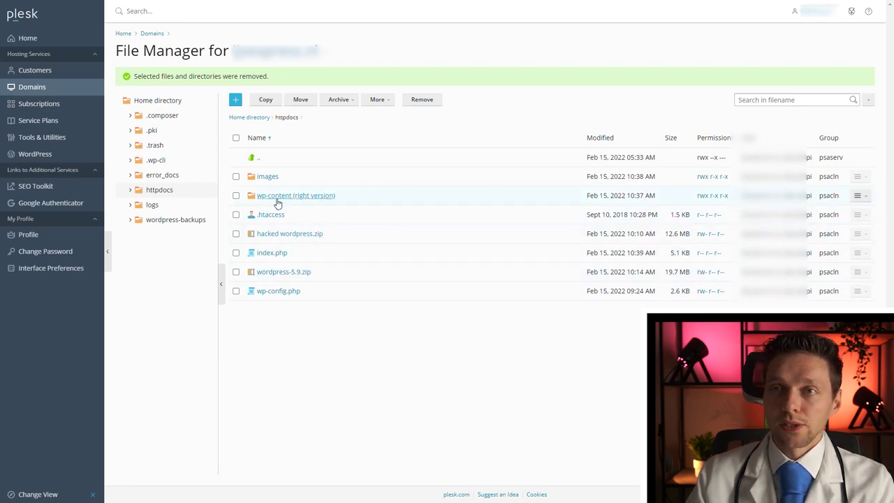
# Extract wordpress-5.9.zip into httpdocs.
pyautogui.click(236, 271)
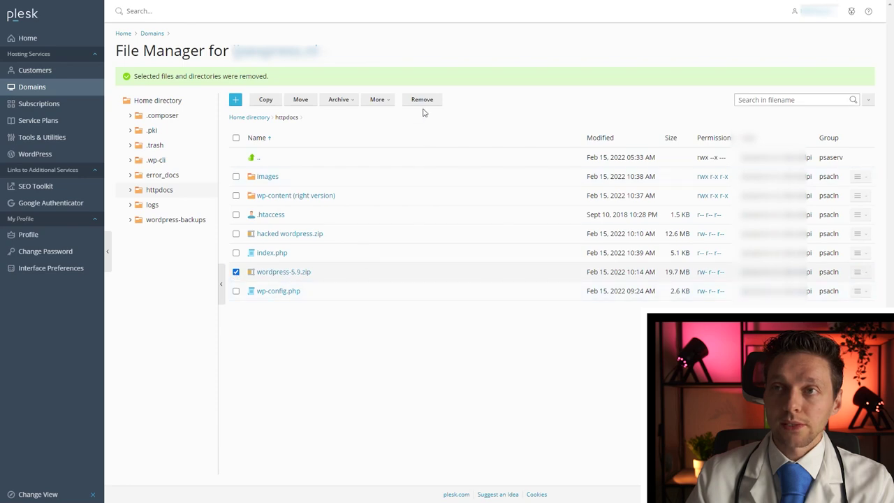
pyautogui.rightClick(360, 277)
pyautogui.rightClick(350, 282)
pyautogui.click(373, 290)
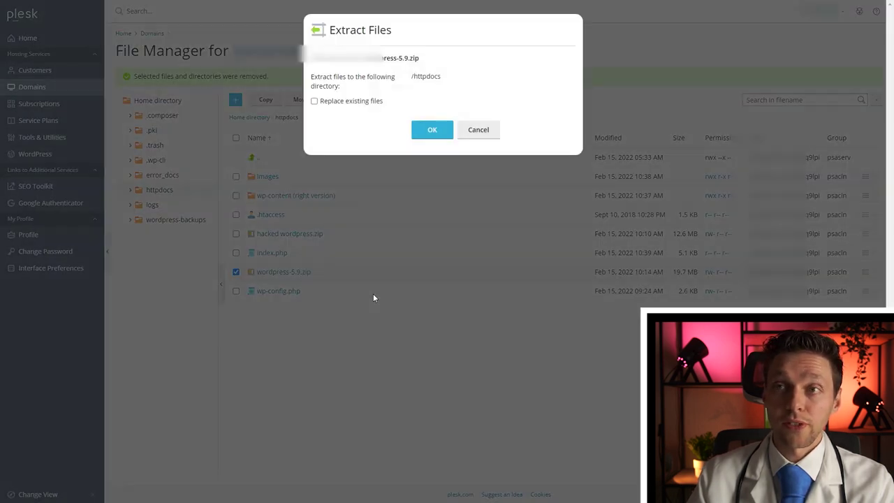
pyautogui.click(432, 130)
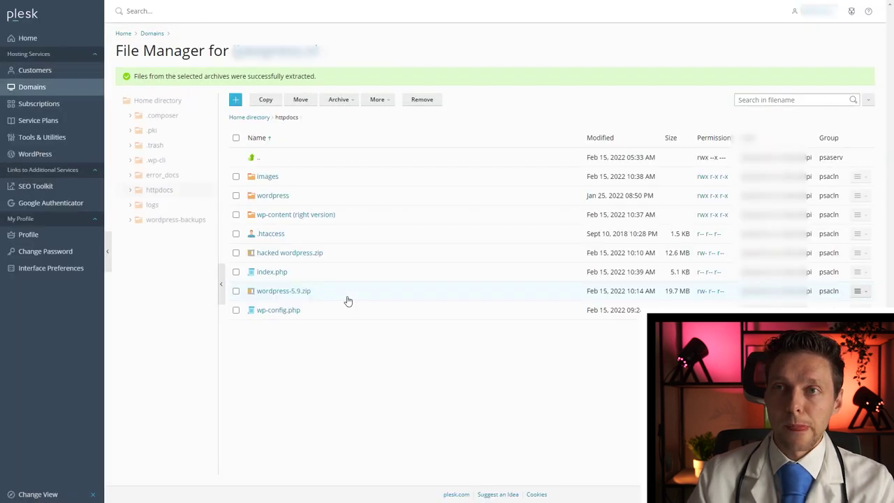
# Move everything in the extracted wordpress folder except wp-content into httpdocs.
pyautogui.click(273, 197)
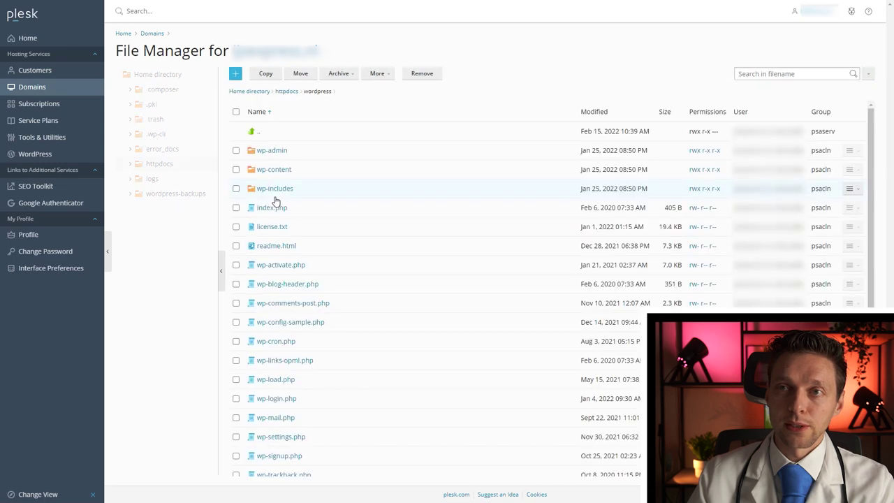
pyautogui.click(236, 111)
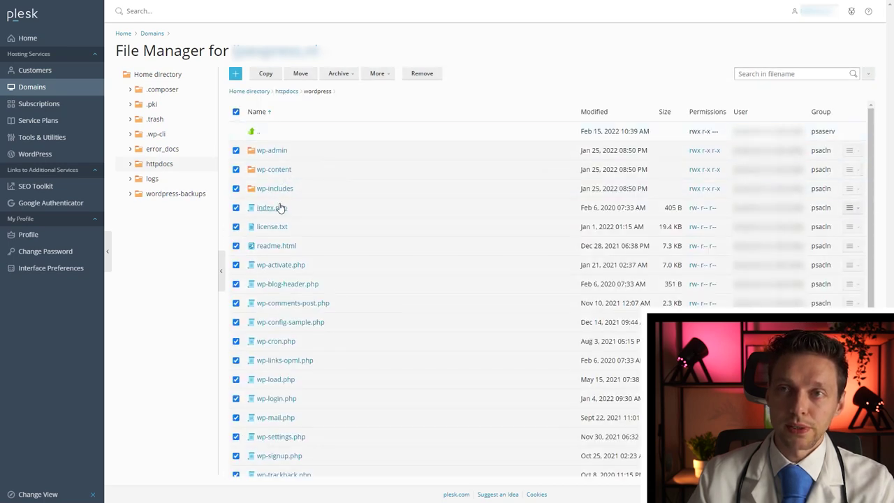
pyautogui.click(236, 170)
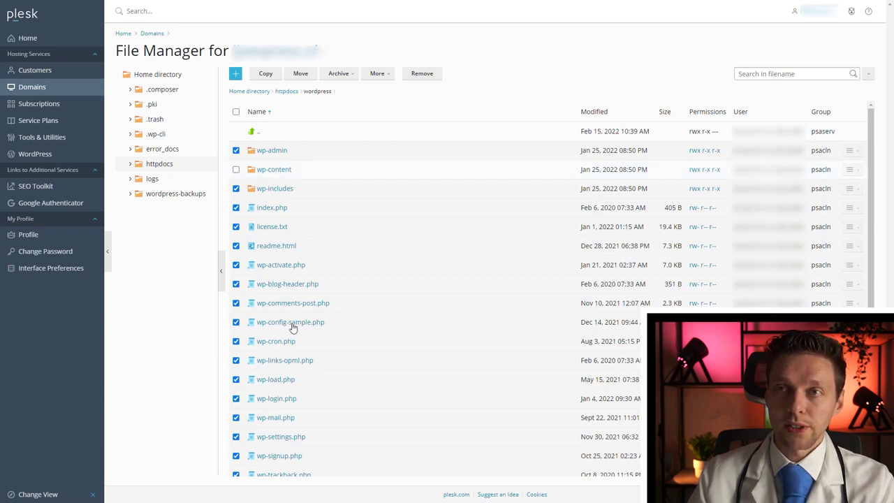
pyautogui.click(299, 74)
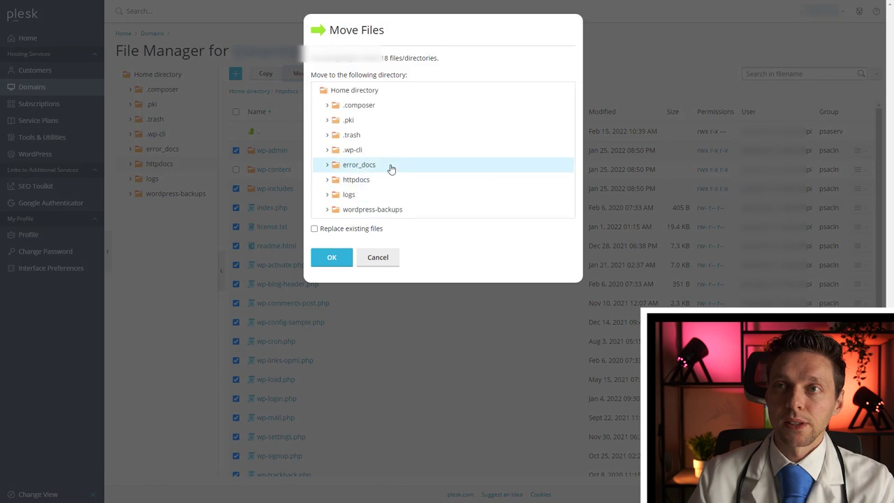
pyautogui.click(327, 181)
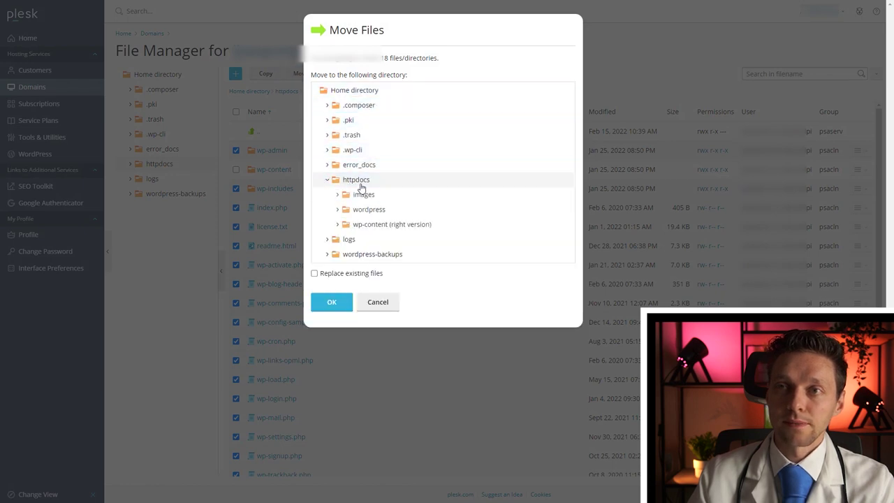
pyautogui.click(334, 301)
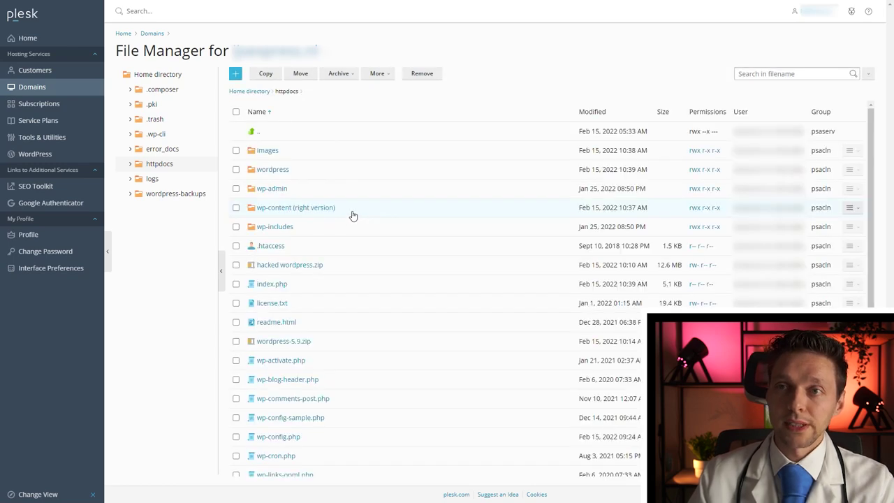
# Rename 'wp-content (right version)' back to wp-content by deleting the suffix.
pyautogui.rightClick(351, 213)
pyautogui.click(368, 238)
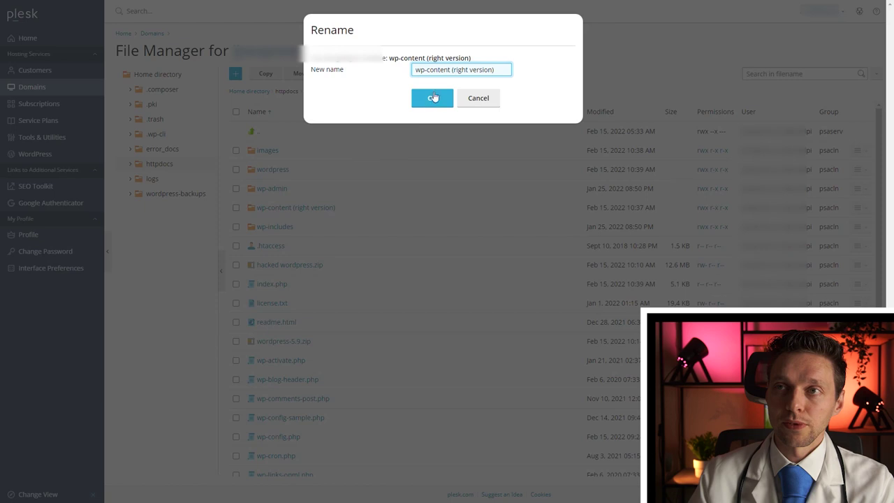
pyautogui.moveTo(451, 72); pyautogui.dragTo(532, 80)
pyautogui.press('BackSpace')
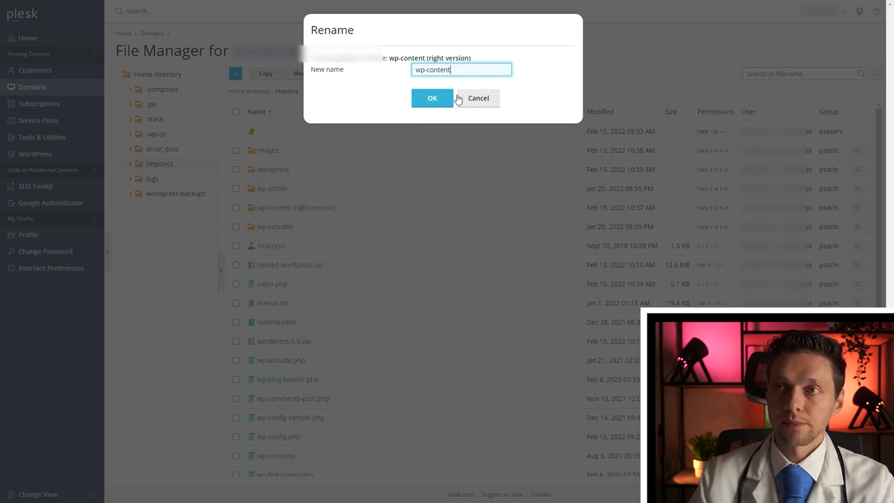
pyautogui.press('Return')
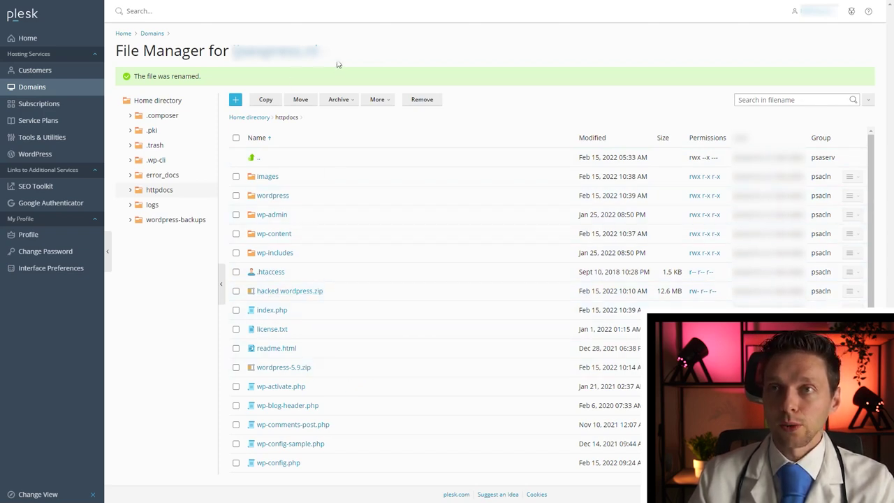
pyautogui.moveTo(324, 65); pyautogui.dragTo(233, 50)
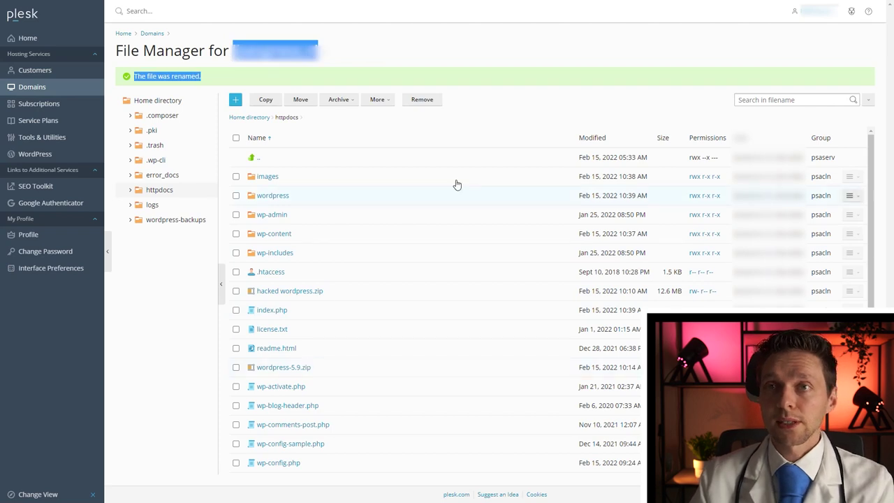
pyautogui.click(438, 128)
pyautogui.click(236, 367)
# Remove wordpress-5.9.zip, then send the old .htaccess and index.php to the Recycle Bin.
pyautogui.click(423, 101)
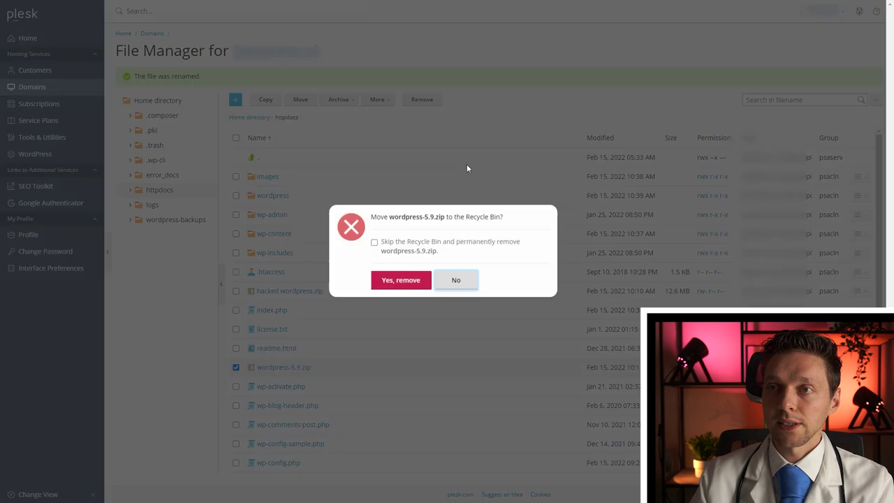
pyautogui.click(400, 280)
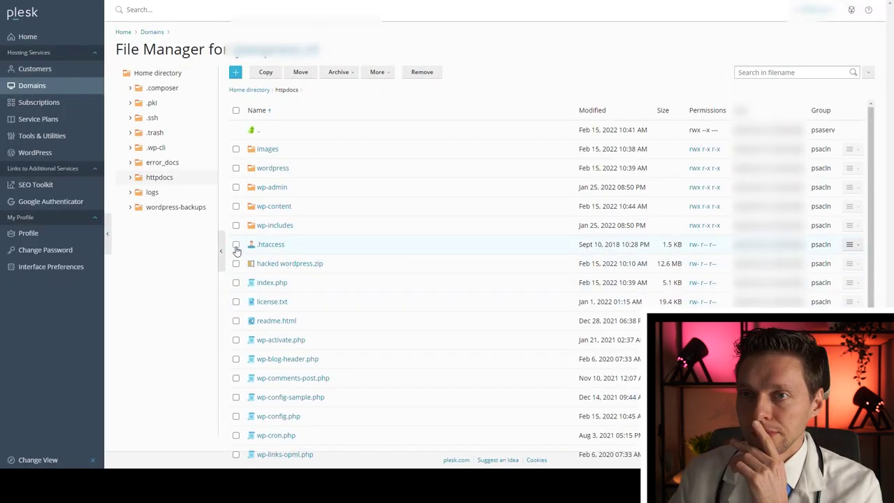
pyautogui.click(236, 244)
pyautogui.click(419, 73)
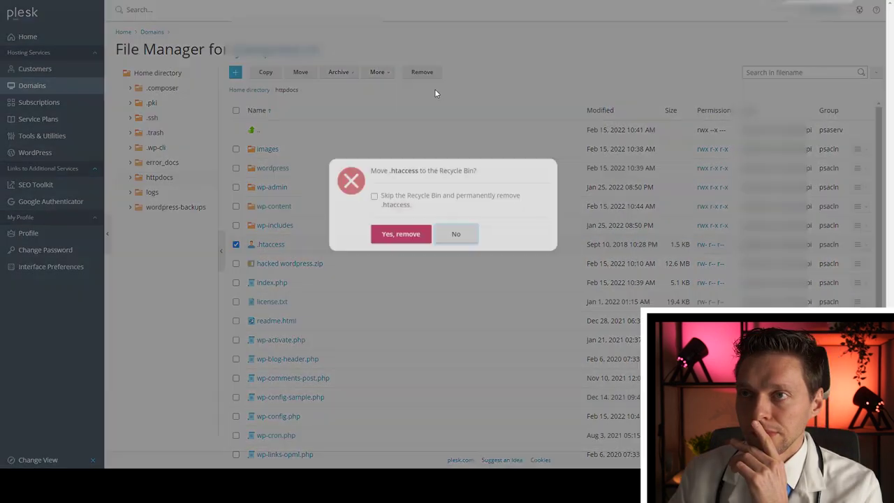
pyautogui.click(410, 266)
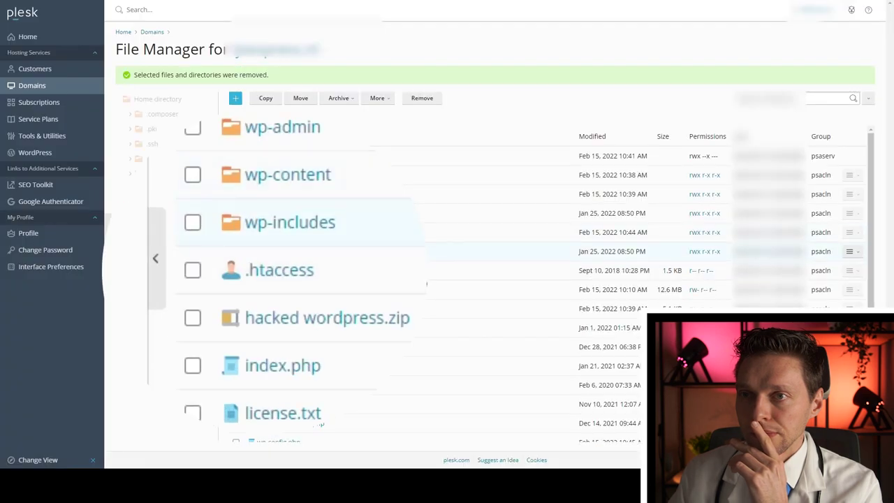
pyautogui.click(234, 317)
pyautogui.click(422, 98)
pyautogui.click(410, 264)
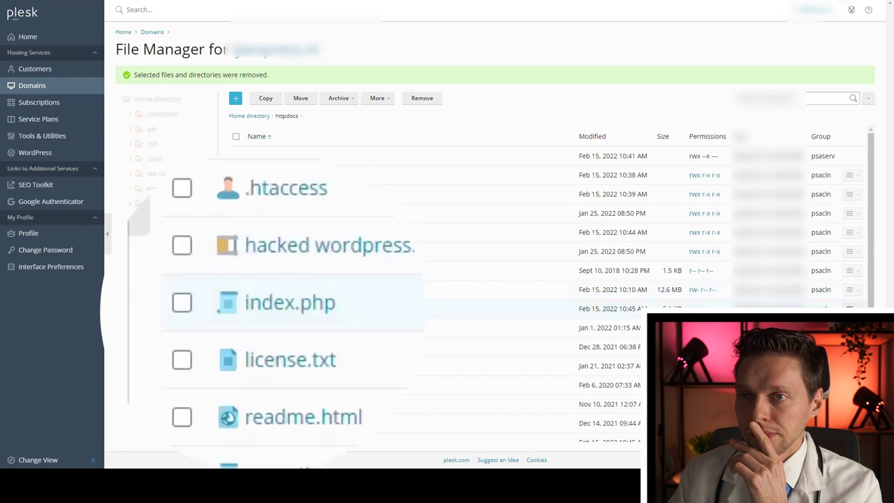
pyautogui.rightClick(332, 142)
pyautogui.press('Escape')
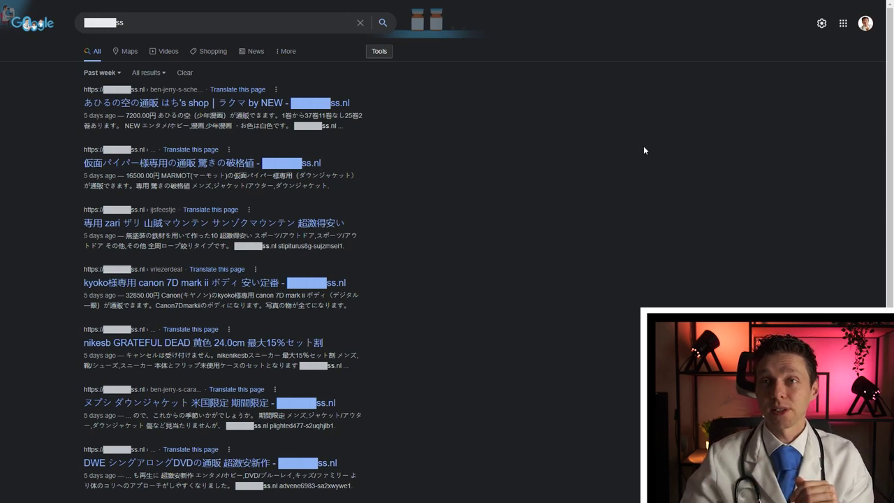
# Scroll the domain's past-week Google results and middle-click two Japanese spam shop pages.
pyautogui.scroll(-1, 641, 154)
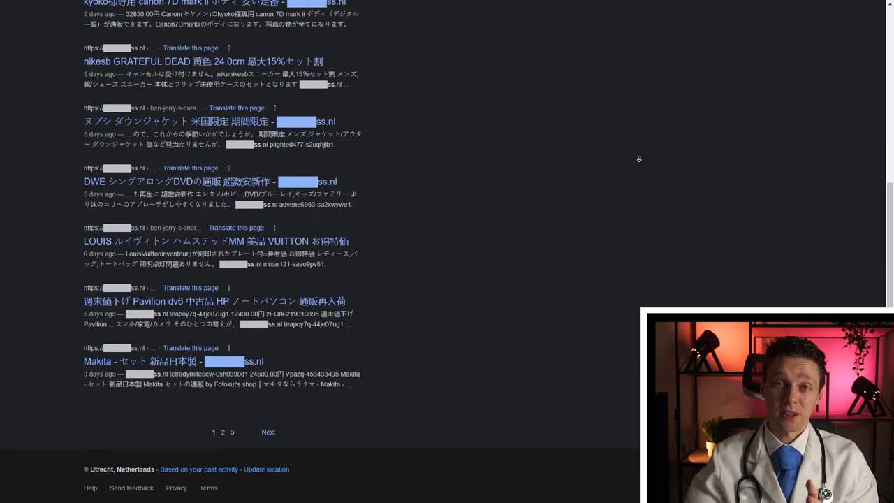
pyautogui.middleClick(626, 131)
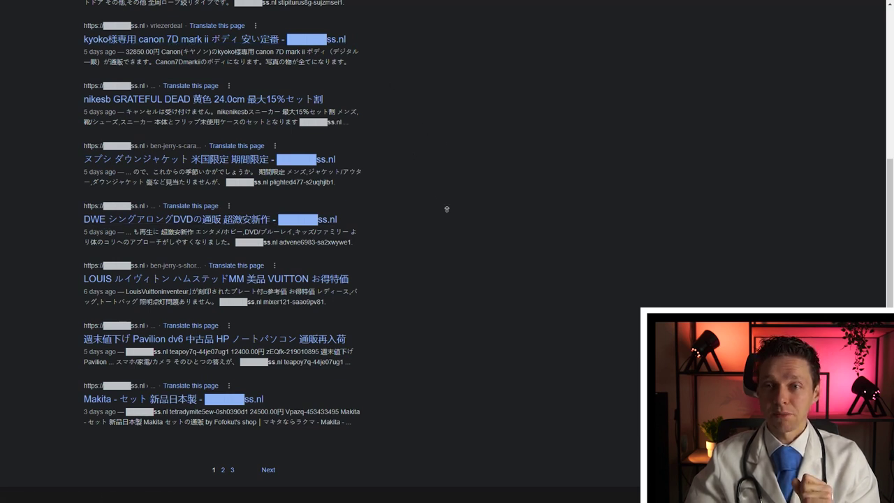
pyautogui.scroll(-1, 445, 220)
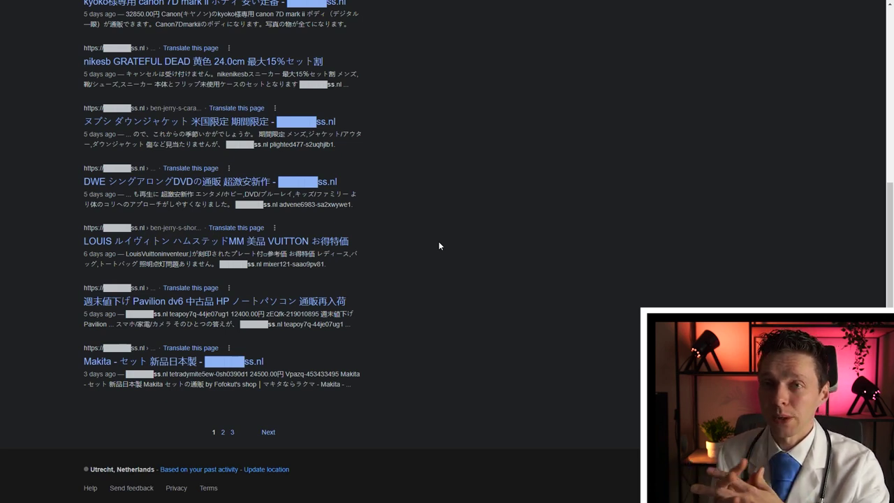
pyautogui.middleClick(494, 236)
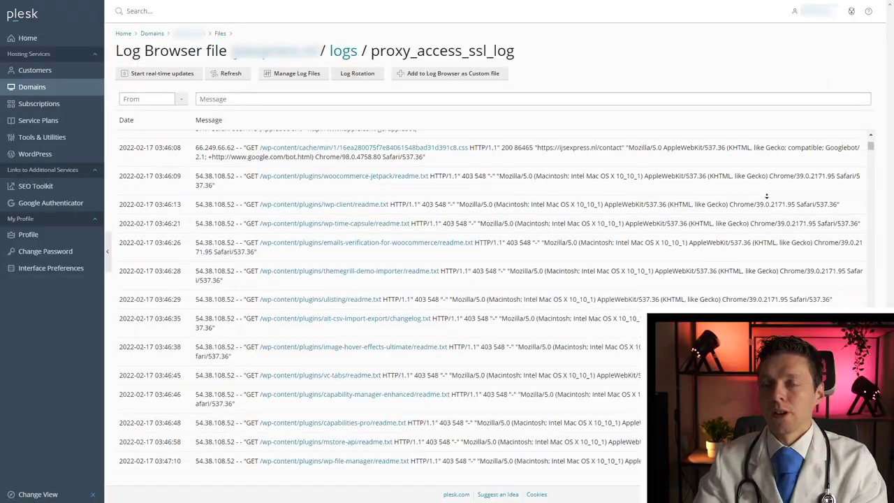
# Scroll through the proxy_access_ssl_log entries, then return to the domain's dashboard.
pyautogui.scroll(10, 766, 197)
pyautogui.scroll(-15, 766, 197)
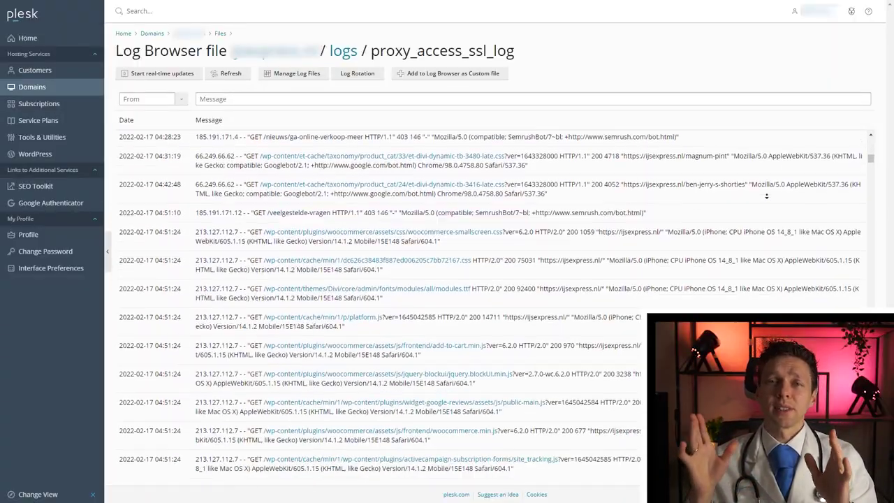
pyautogui.scroll(-15, 766, 196)
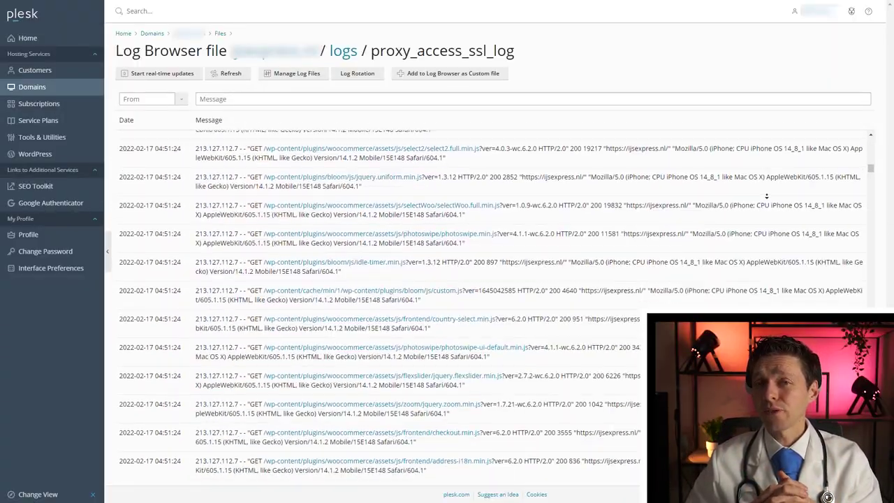
pyautogui.scroll(-15, 766, 197)
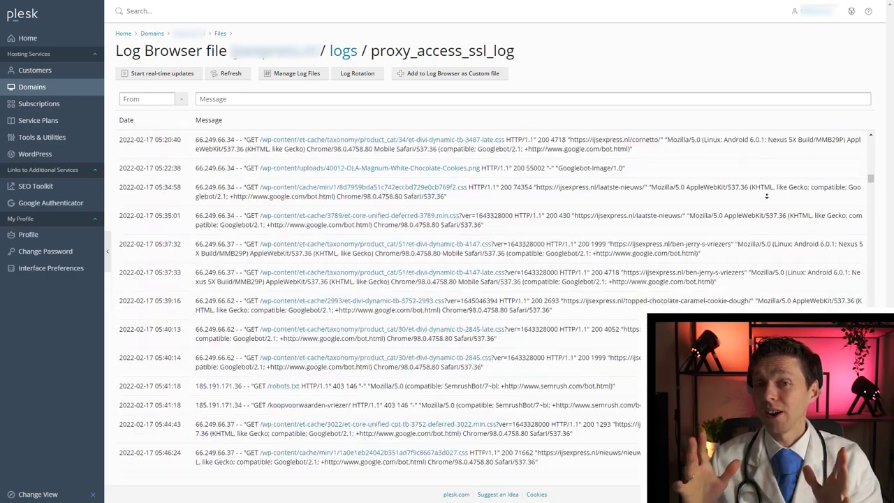
pyautogui.scroll(-15, 766, 196)
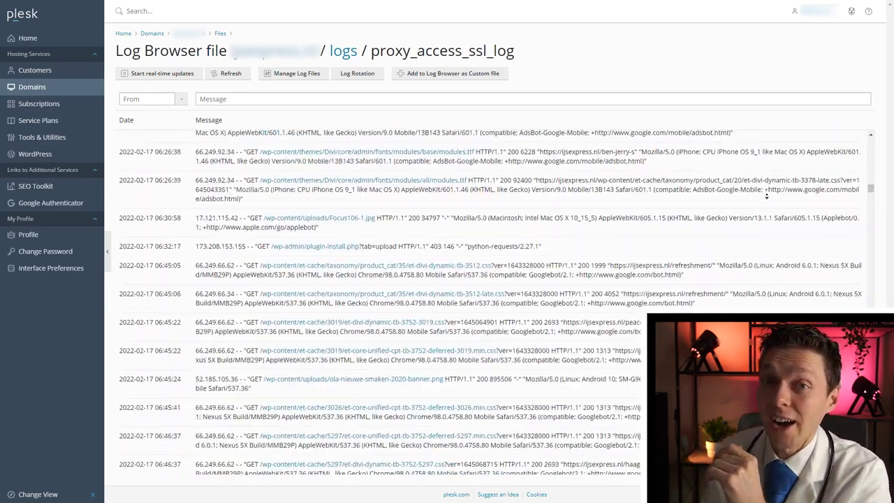
pyautogui.scroll(-15, 766, 197)
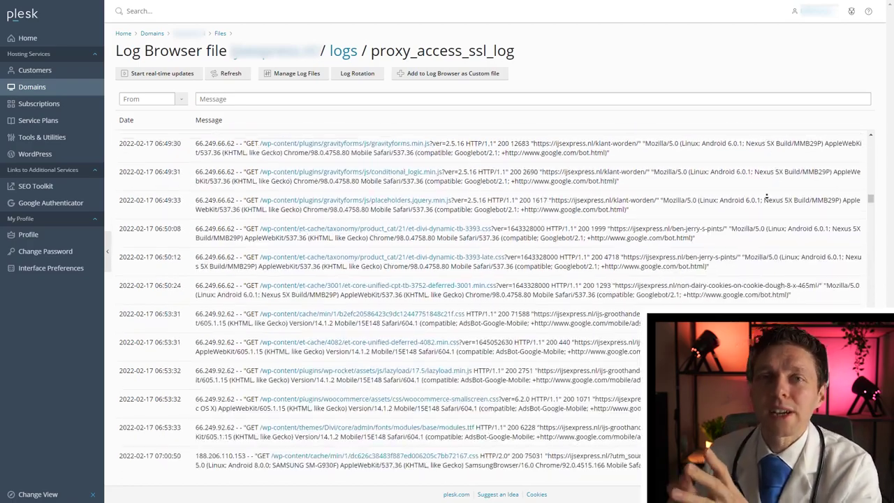
pyautogui.scroll(-15, 766, 197)
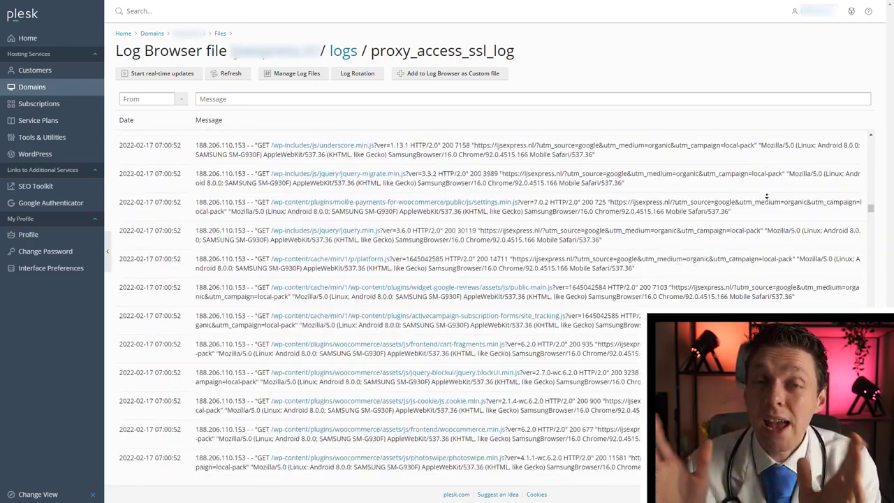
pyautogui.scroll(-15, 766, 196)
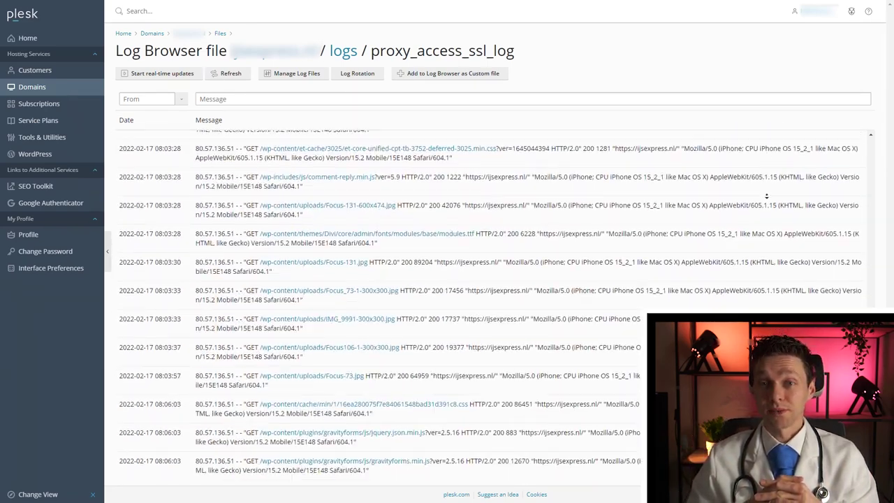
pyautogui.hotkey('alt', 'Left')
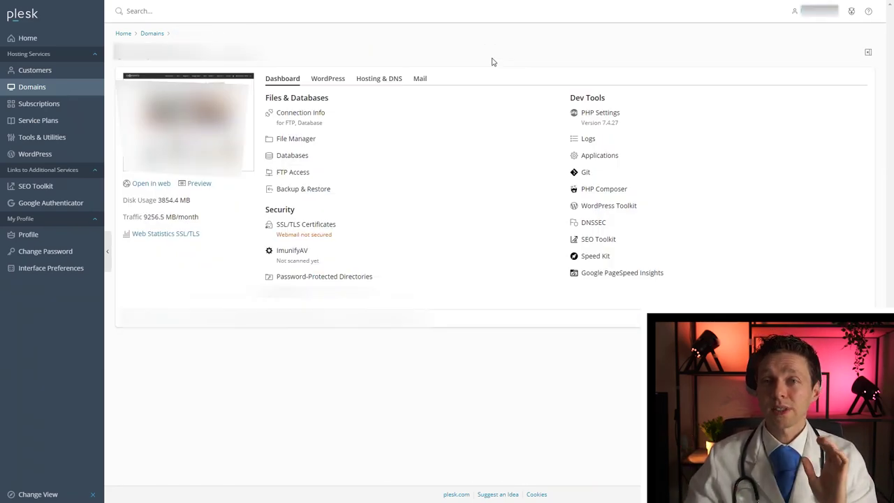
# Go to FTP Access and open the main FTP account's Web Hosting Access settings.
pyautogui.click(299, 177)
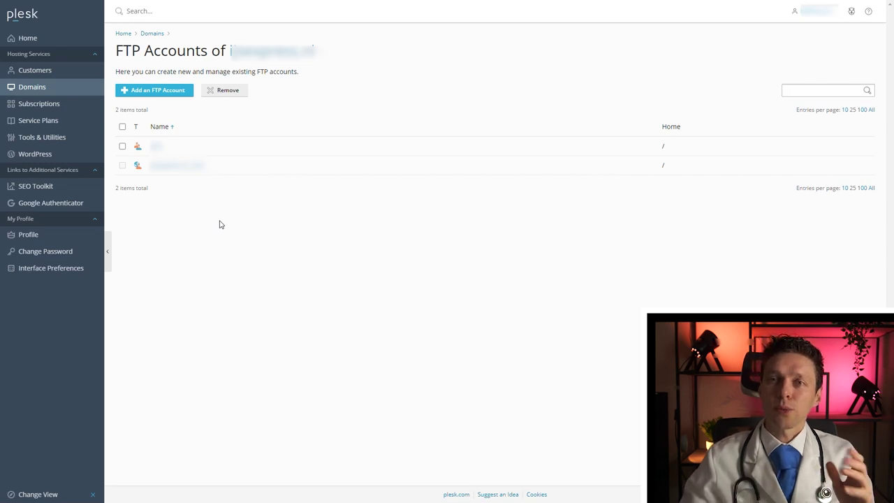
pyautogui.click(168, 170)
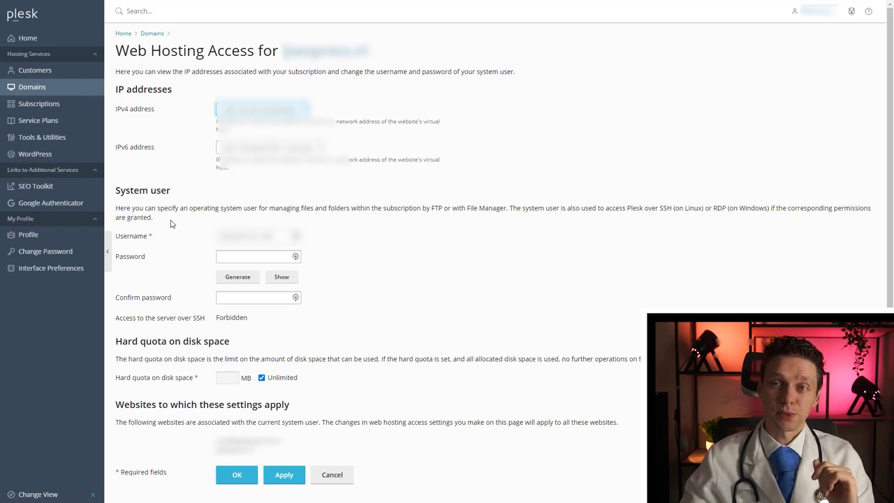
# Generate a new system user password, lengthen it with extra digits, paste it as confirmation, and apply.
pyautogui.click(234, 278)
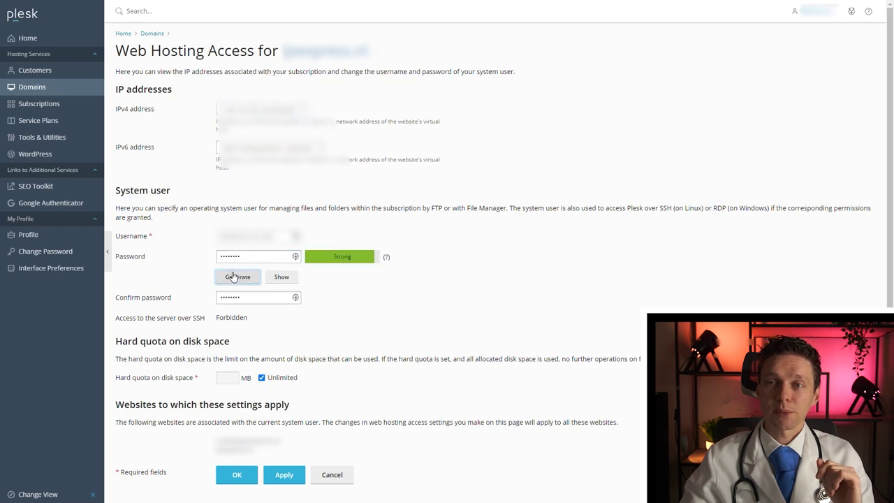
pyautogui.click(267, 255)
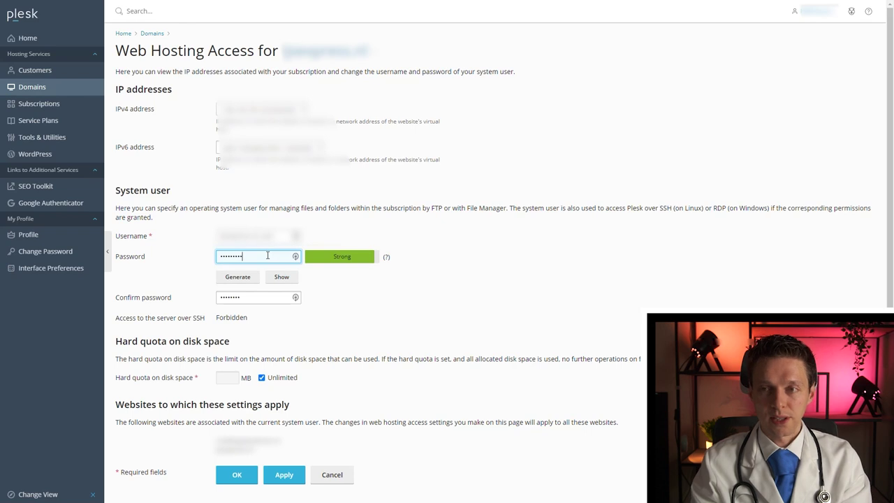
pyautogui.write('1234567812345678901234')
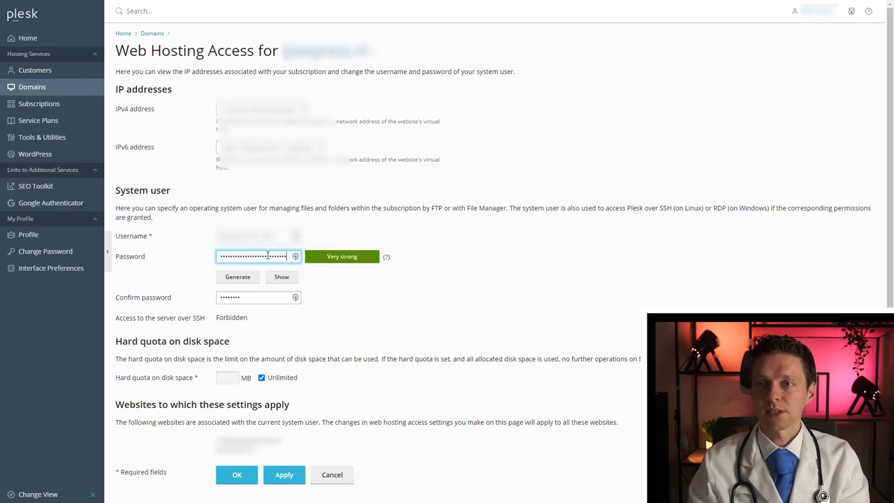
pyautogui.doubleClick(265, 297)
pyautogui.hotkey('ctrl', 'v')
pyautogui.click(274, 478)
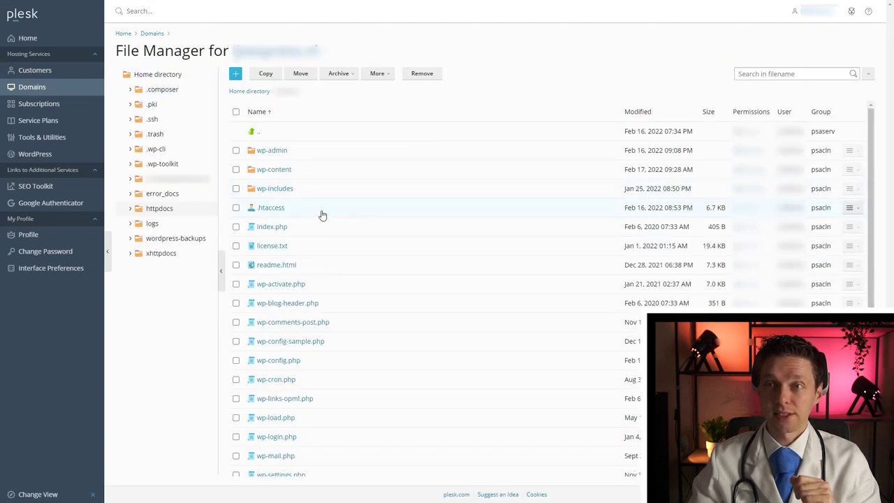
# Give the owner write permission on .htaccess and save the permissions.
pyautogui.rightClick(322, 215)
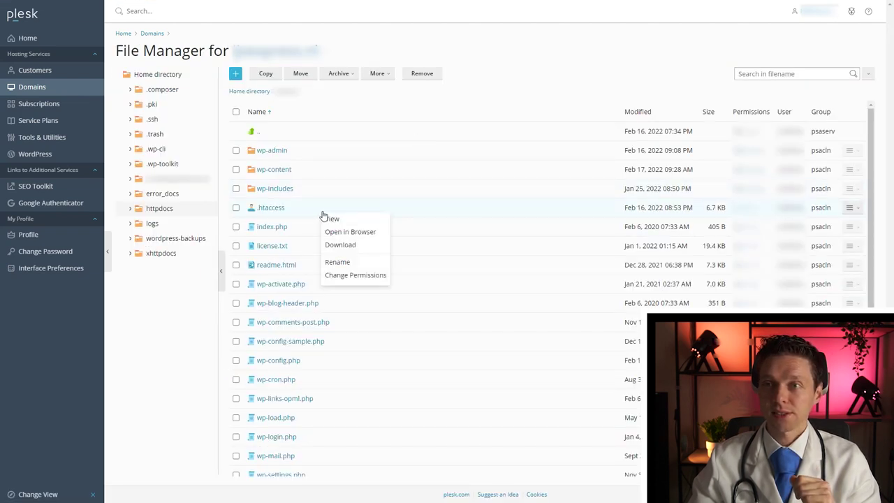
pyautogui.click(344, 275)
pyautogui.click(105, 88)
pyautogui.click(34, 481)
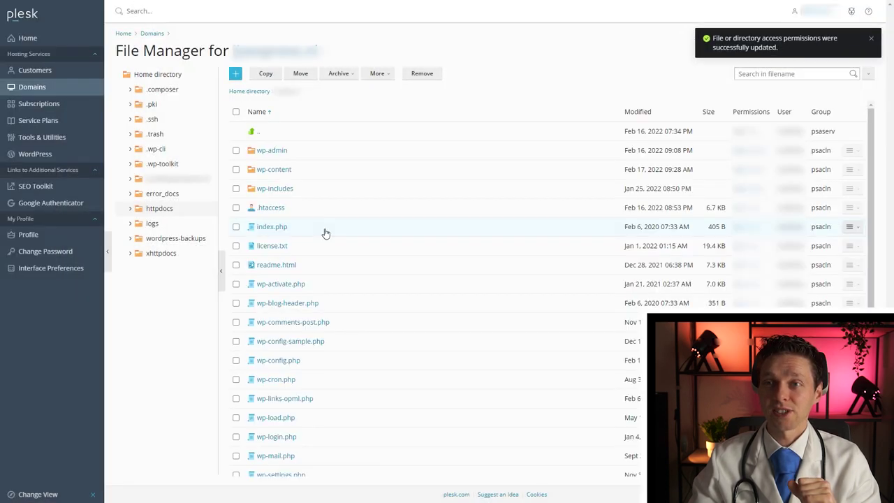
# Open .htaccess in the Code Editor and check it begins with the # BEGIN WP Rocket line.
pyautogui.rightClick(344, 209)
pyautogui.click(348, 216)
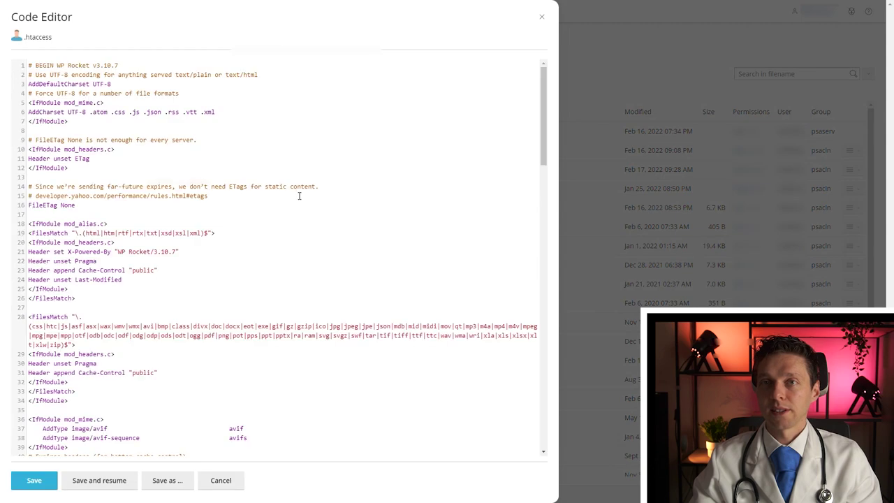
pyautogui.middleClick(286, 198)
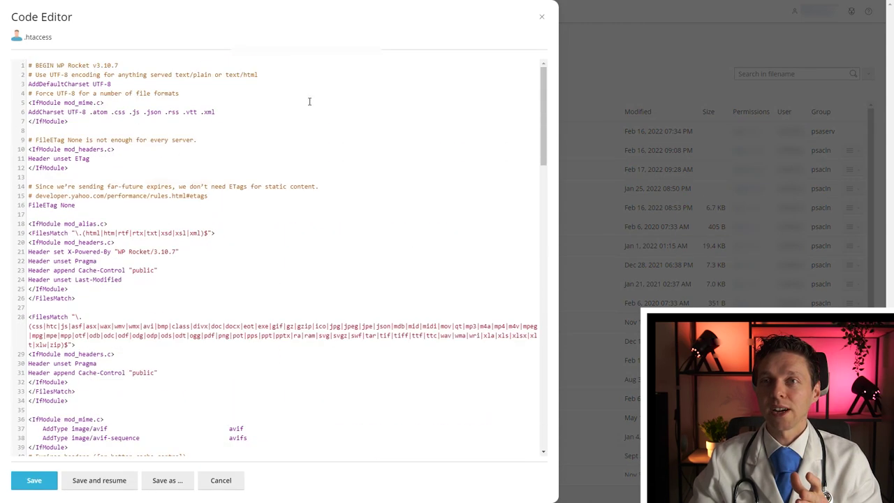
pyautogui.moveTo(139, 66); pyautogui.dragTo(26, 67)
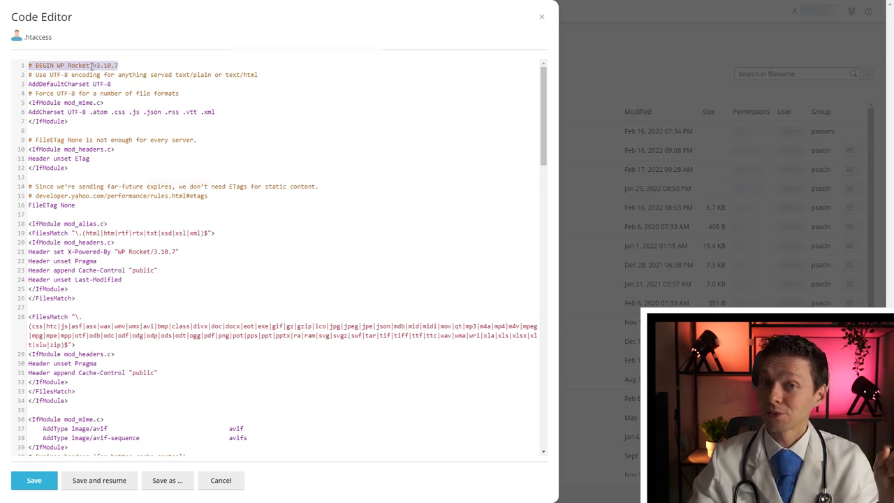
pyautogui.click(92, 66)
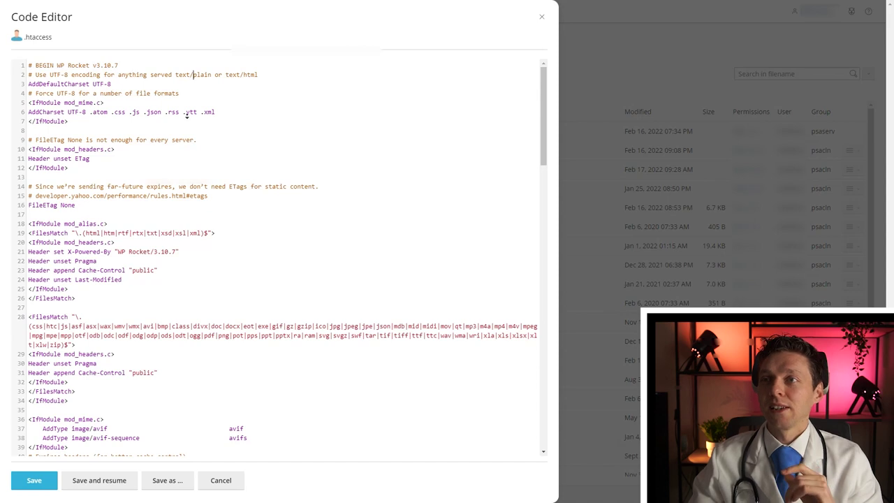
# Verify the # END WP Rocket and WordPress block lines, then close the editor without saving.
pyautogui.scroll(-15, 189, 140)
pyautogui.scroll(-6, 186, 139)
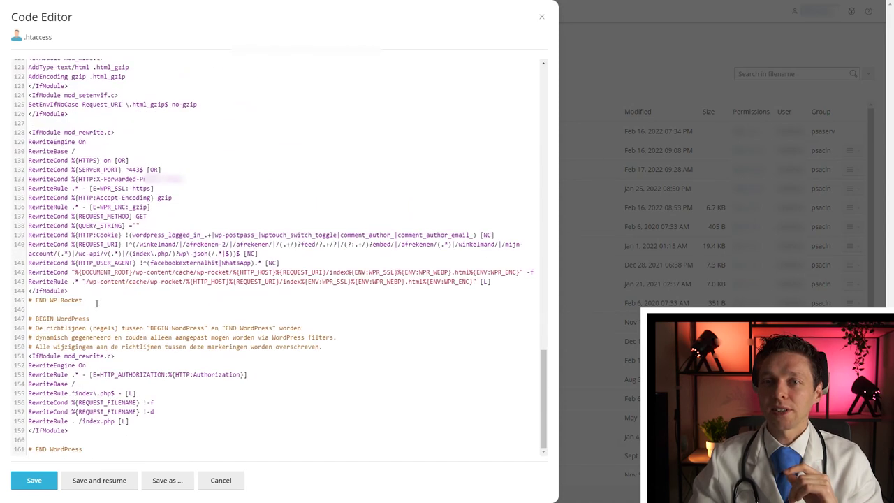
pyautogui.tripleClick(46, 299)
pyautogui.click(46, 300)
pyautogui.tripleClick(88, 319)
pyautogui.click(88, 318)
pyautogui.click(42, 449)
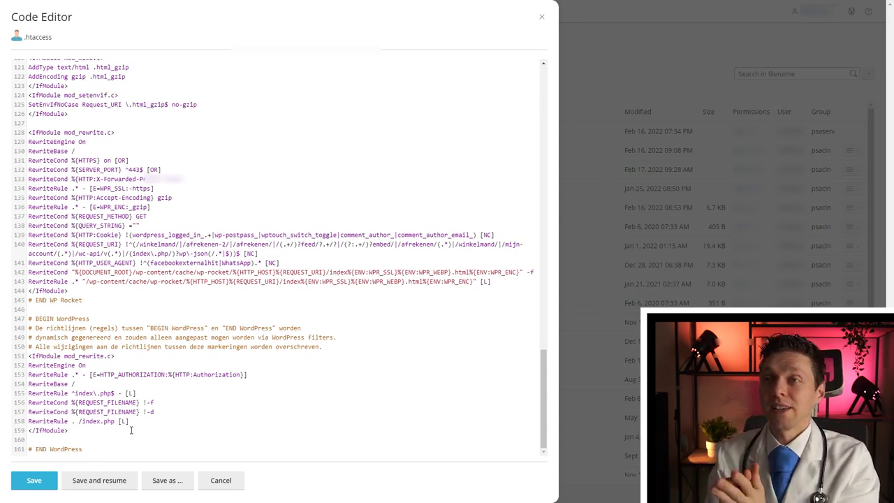
pyautogui.click(541, 17)
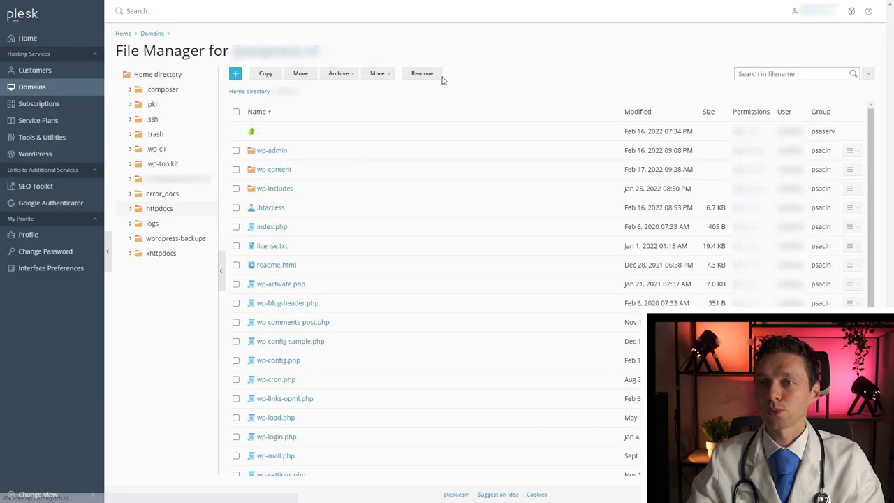
# Give the owner write permission on index.php.
pyautogui.rightClick(328, 232)
pyautogui.click(369, 279)
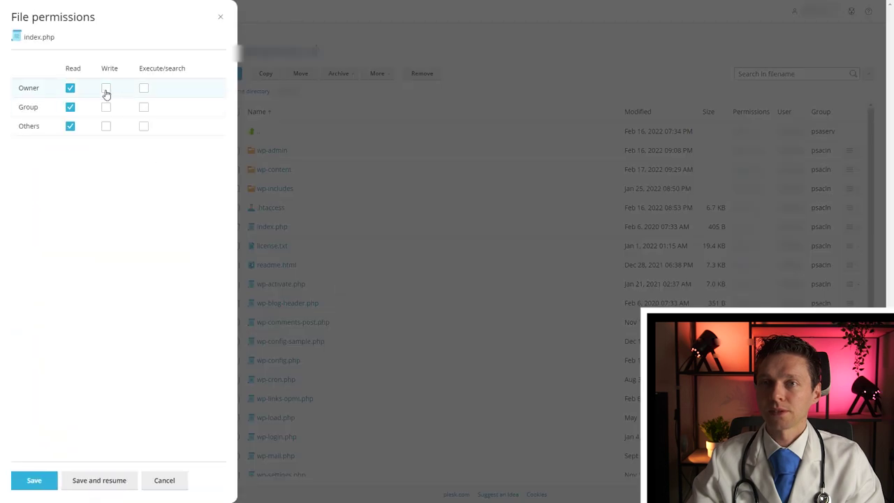
pyautogui.click(105, 88)
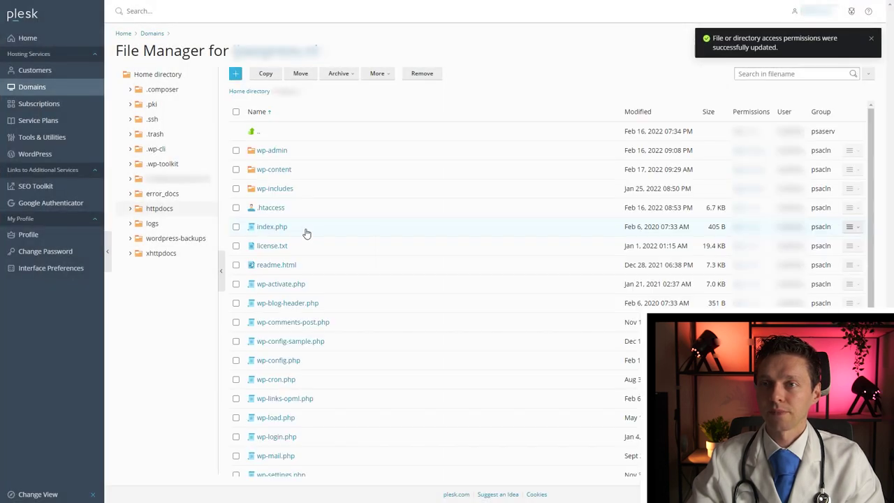
# Review index.php in the Code Editor as the standard 18-line WordPress loader, closing without saving.
pyautogui.rightClick(307, 233)
pyautogui.click(315, 239)
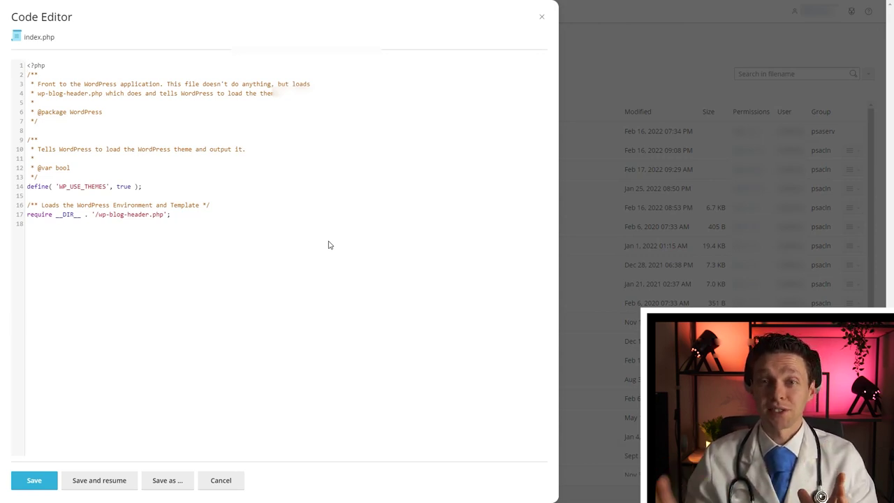
pyautogui.click(543, 19)
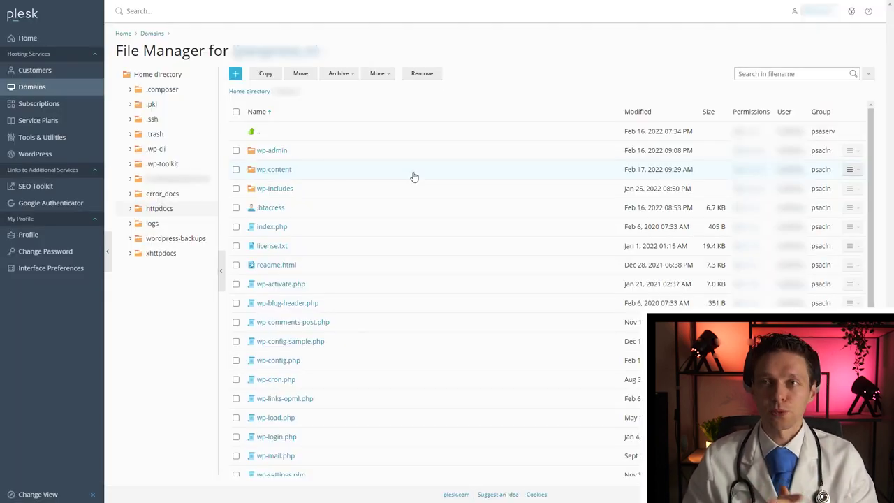